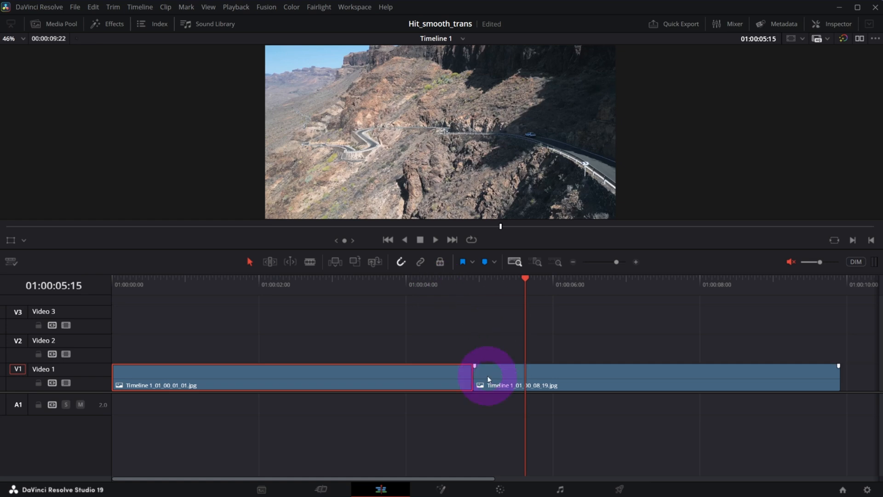
Add the Box Wipe Fusion transition at the cut between the two clips on Video 1
click(105, 24)
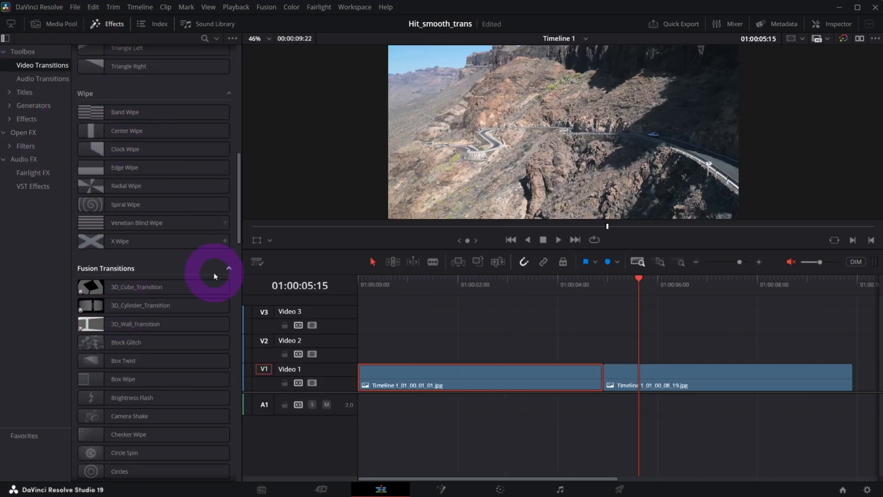
scroll(207, 276, down, 5)
scroll(197, 286, down, 5)
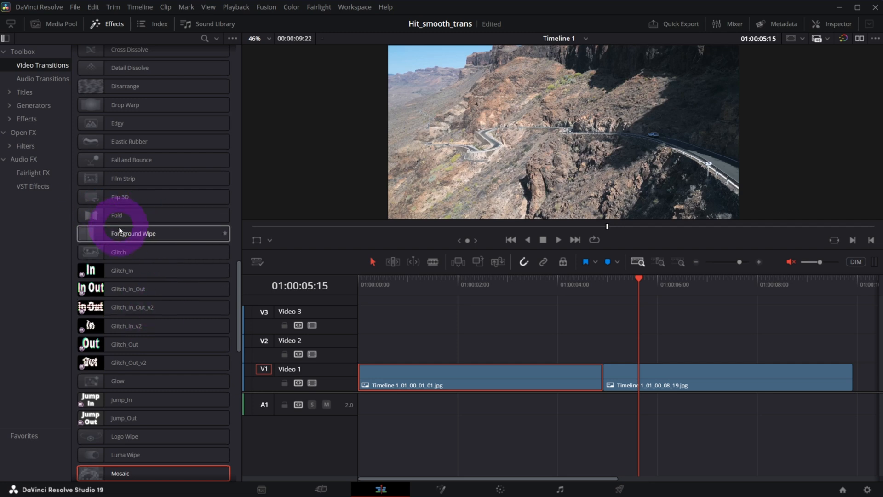
scroll(153, 252, up, 1)
scroll(153, 251, up, 5)
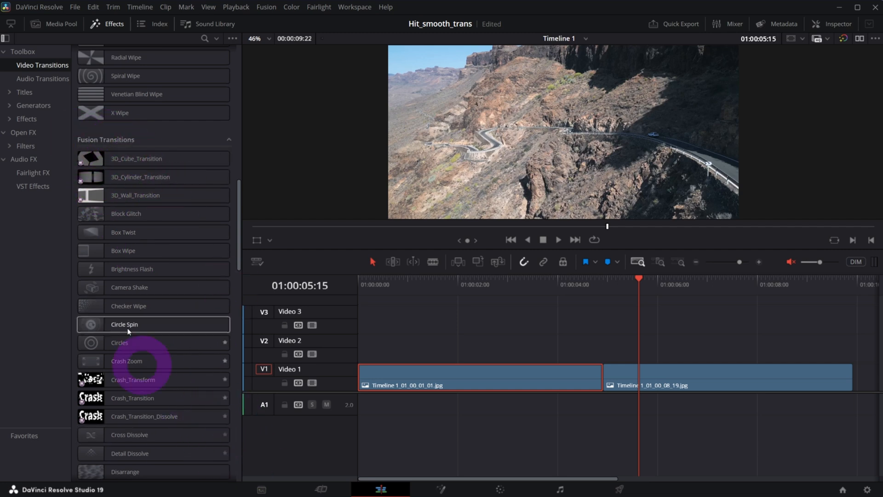
drag(114, 251, 662, 375)
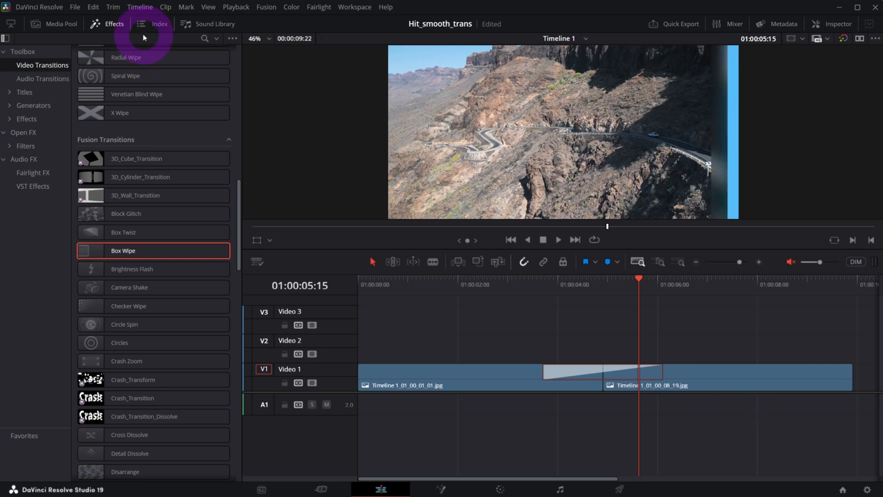
click(117, 25)
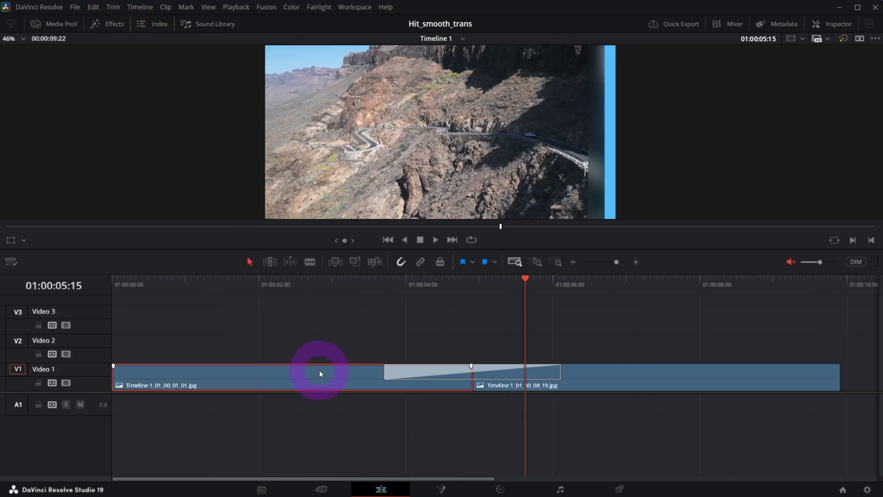
Open the Box Wipe transition between the clips for editing in Fusion
click(400, 366)
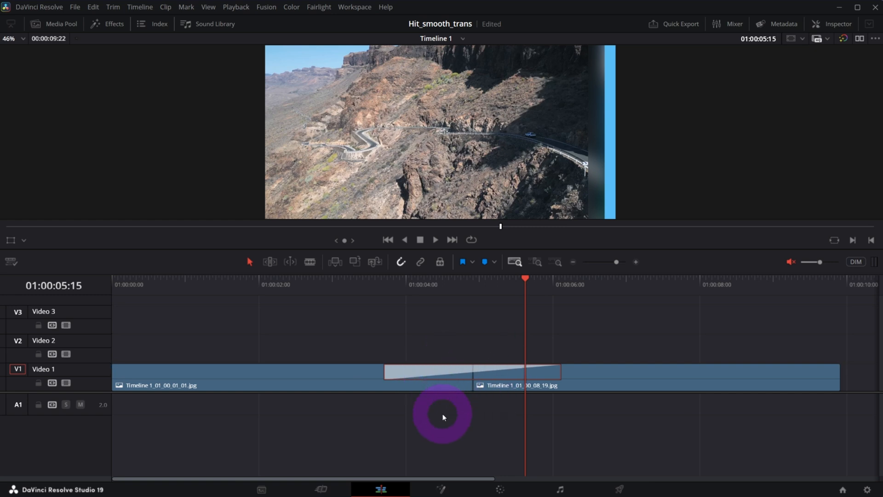
click(838, 24)
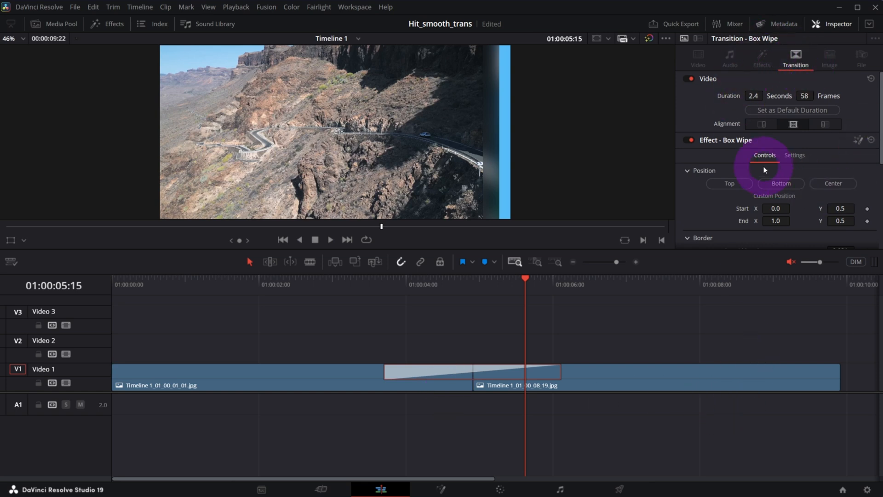
scroll(712, 168, down, 1)
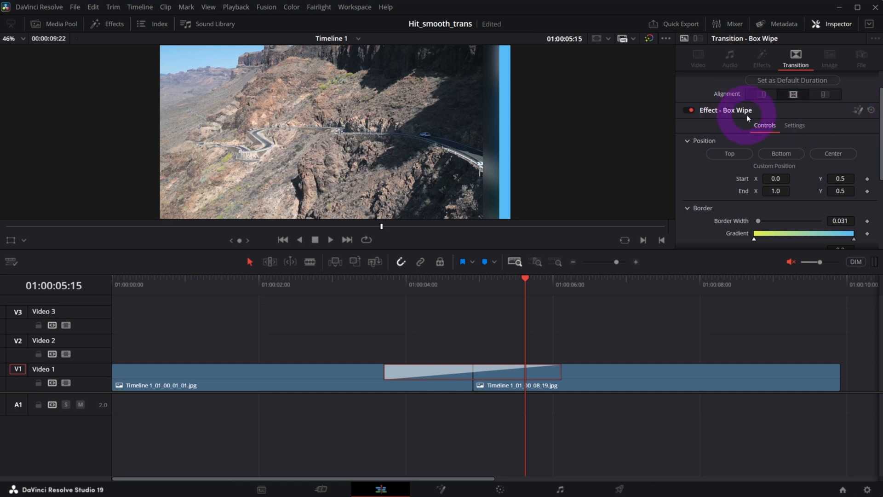
click(858, 110)
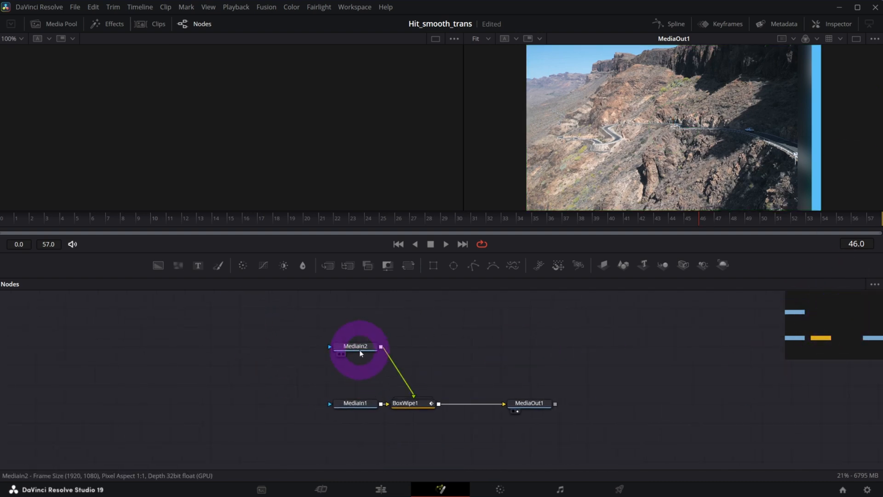
Spread the MediaIn1, MediaIn2 and MediaOut1 nodes far apart around BoxWipe1 to make room in the node graph
drag(358, 349, 156, 321)
drag(357, 406, 145, 423)
drag(517, 403, 727, 399)
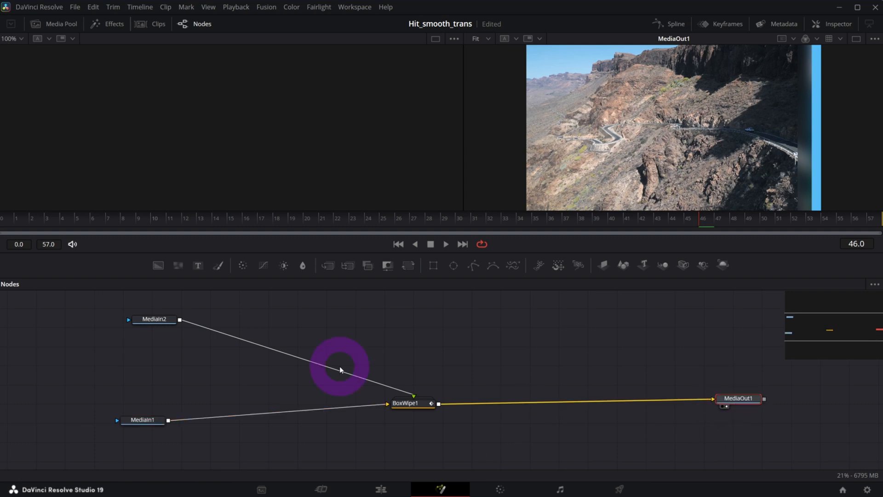
click(151, 429)
click(153, 319)
click(648, 376)
drag(749, 395, 791, 403)
click(482, 459)
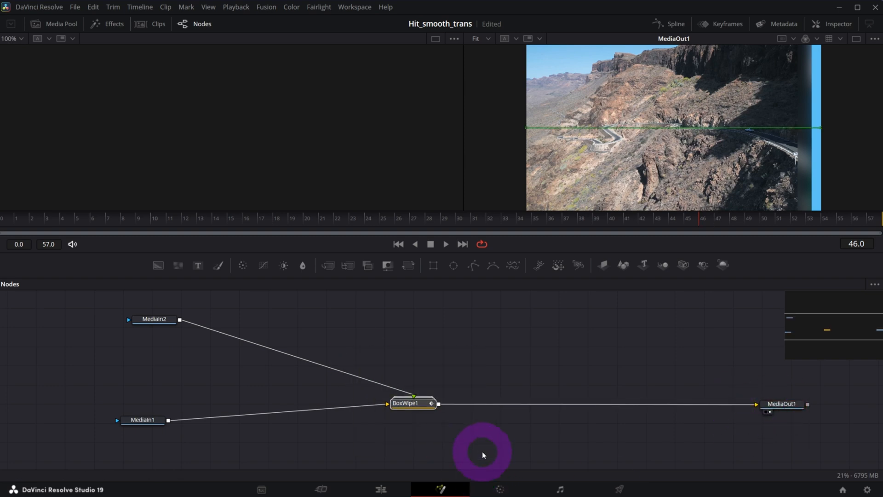
Delete the BoxWipe1 node and move MediaIn2 above the MediaIn1–MediaOut1 connection, with those two nodes roughly aligned
key(Delete)
drag(147, 419, 138, 407)
drag(157, 318, 454, 308)
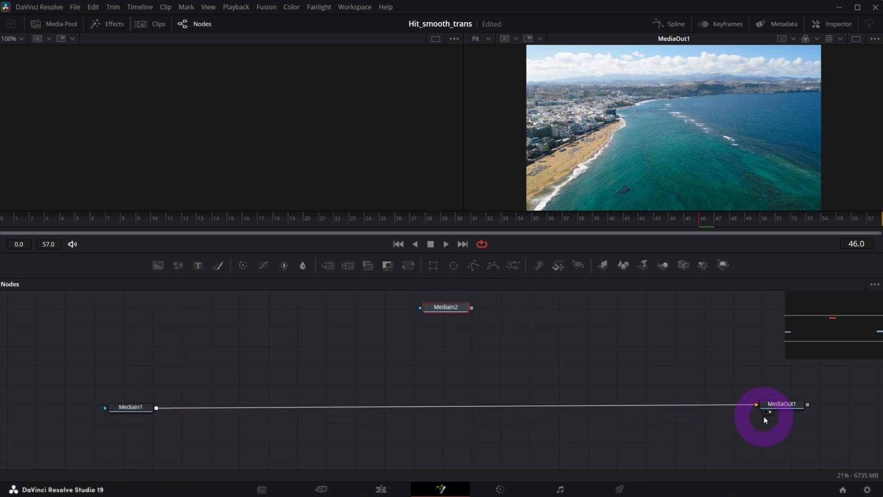
drag(771, 407, 779, 417)
drag(141, 408, 141, 397)
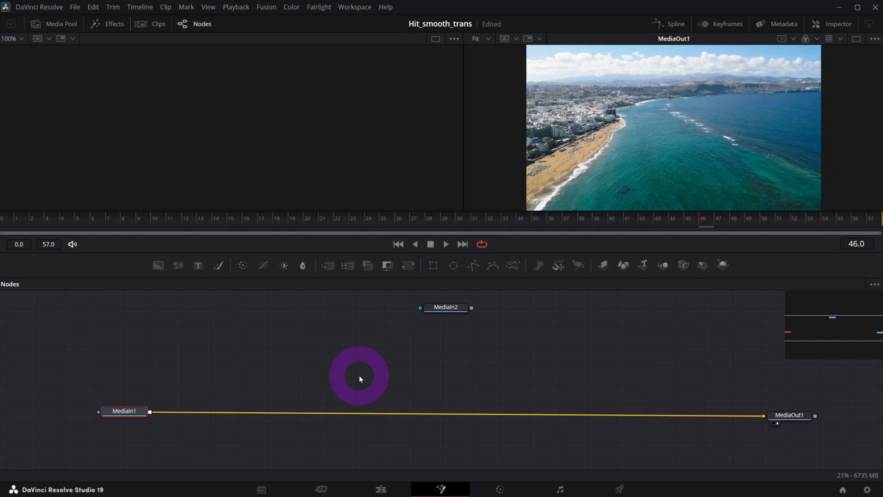
drag(119, 411, 122, 412)
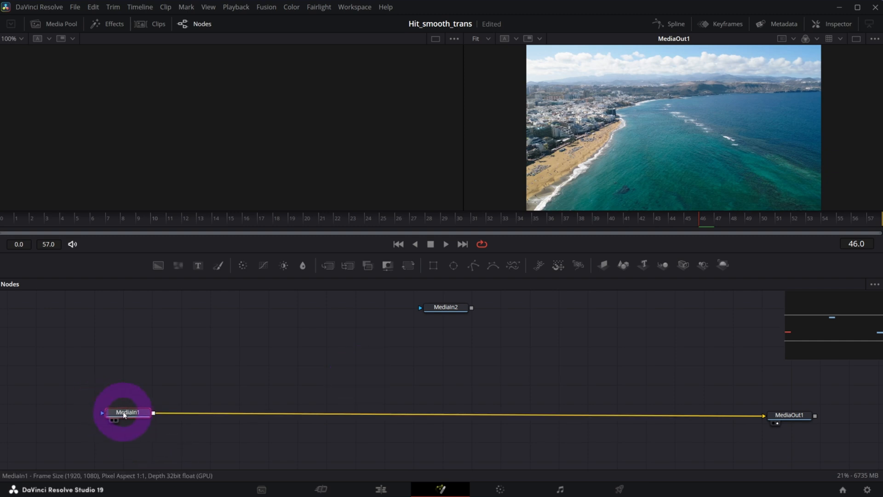
Insert a Transform node between MediaIn1 and MediaOut1 and align it beside MediaIn1
click(409, 266)
drag(231, 414, 228, 416)
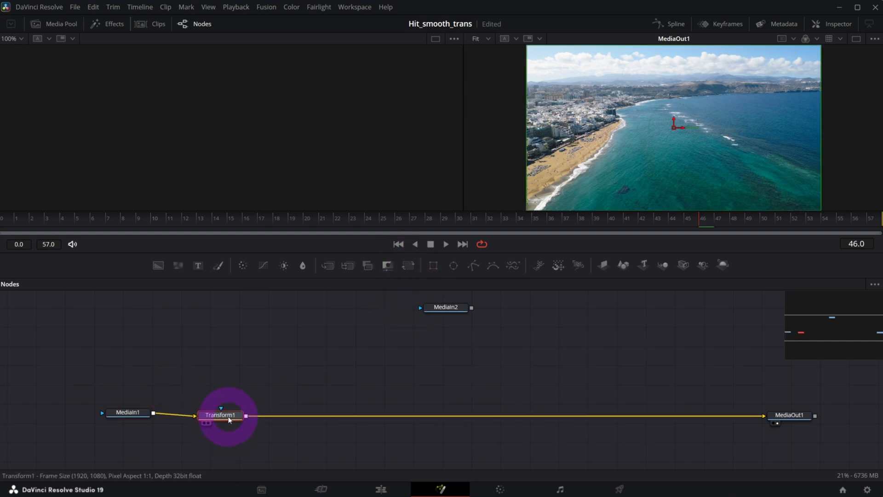
click(130, 415)
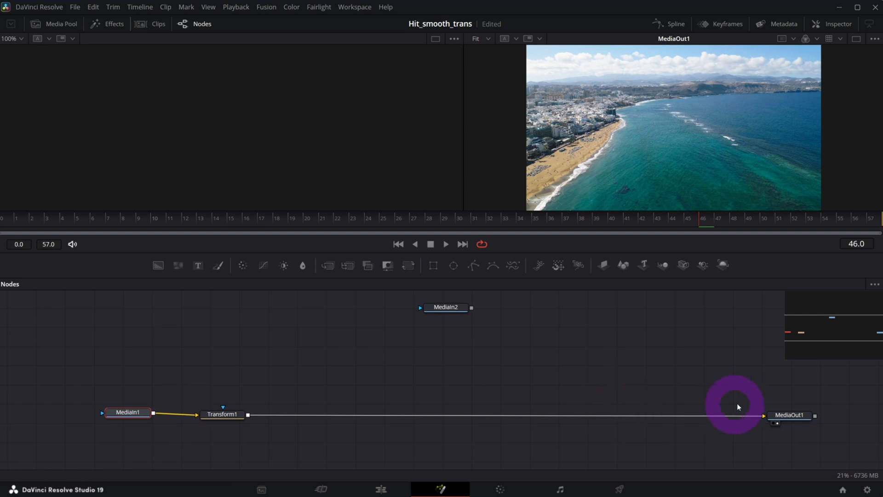
click(233, 414)
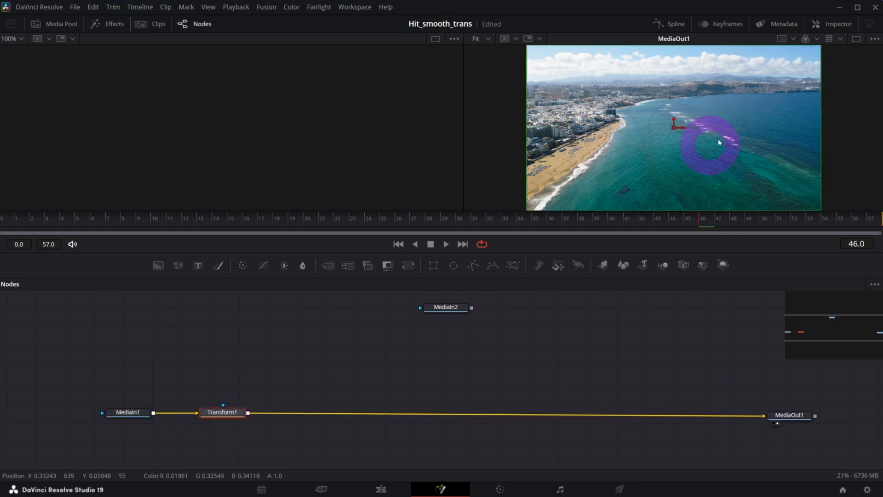
Show the Transform node's settings, try a Size of about 1.57, reset it to 1.0 and save the project
click(830, 24)
mouse_move(835, 165)
mouse_down()
mouse_move(880, 166)
mouse_move(852, 166)
mouse_up()
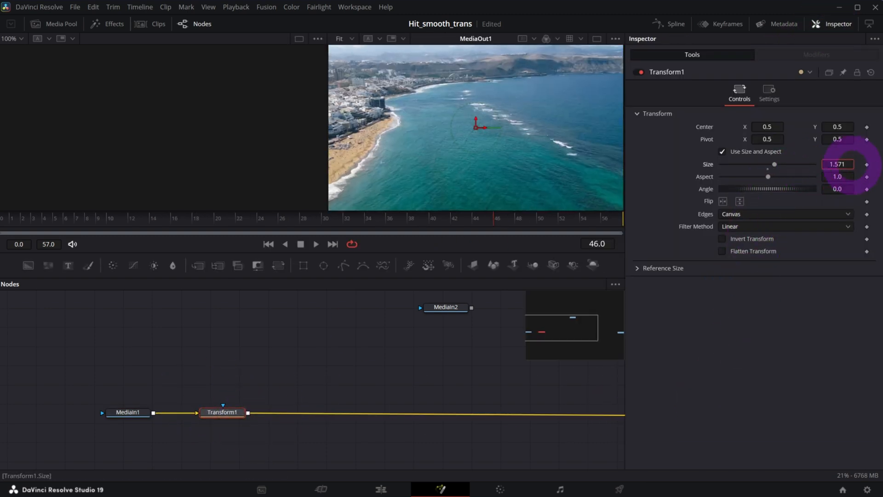
double_click(775, 164)
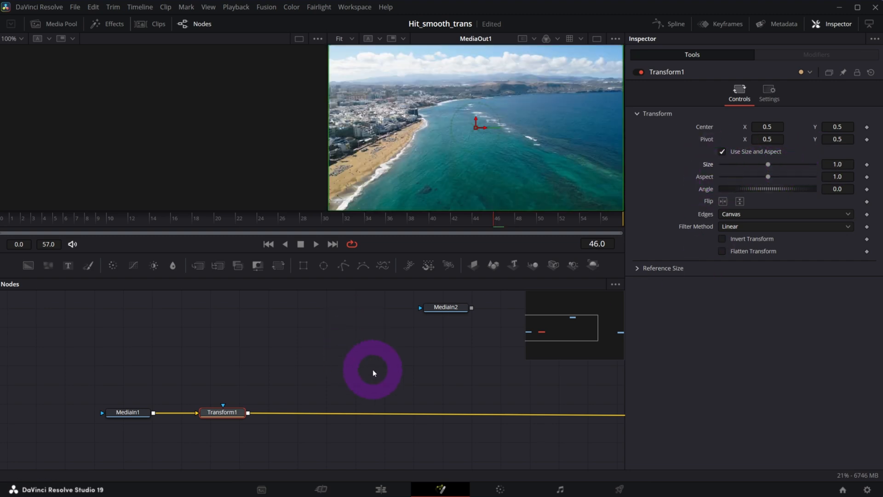
key(ctrl+s)
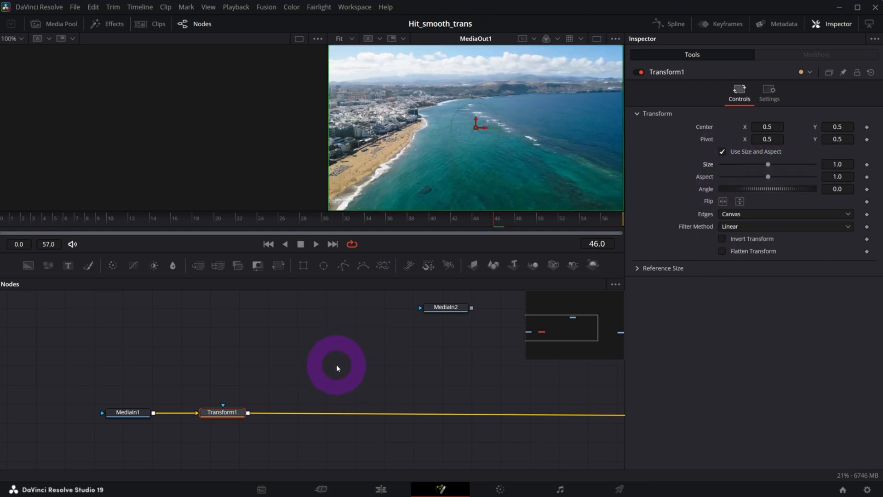
Modify the Transform node's Size with Anim Curves and set the modifier's curve to Custom
right_click(712, 168)
mouse_move(742, 208)
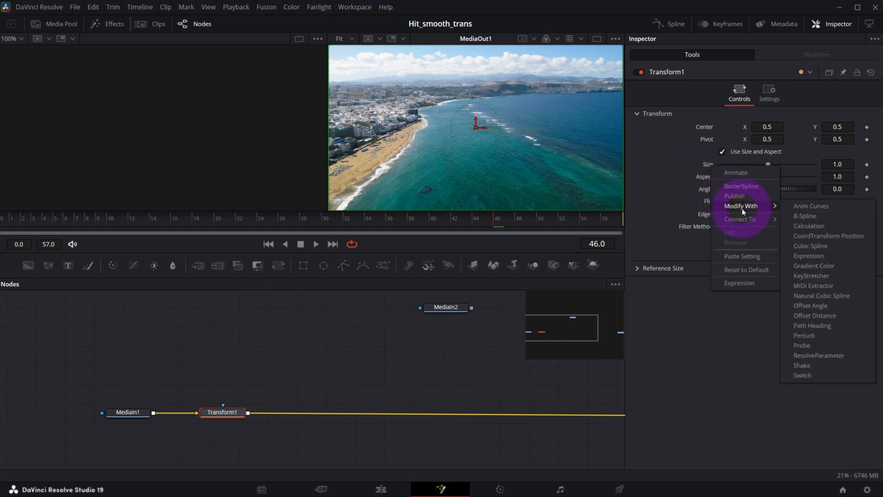
click(811, 207)
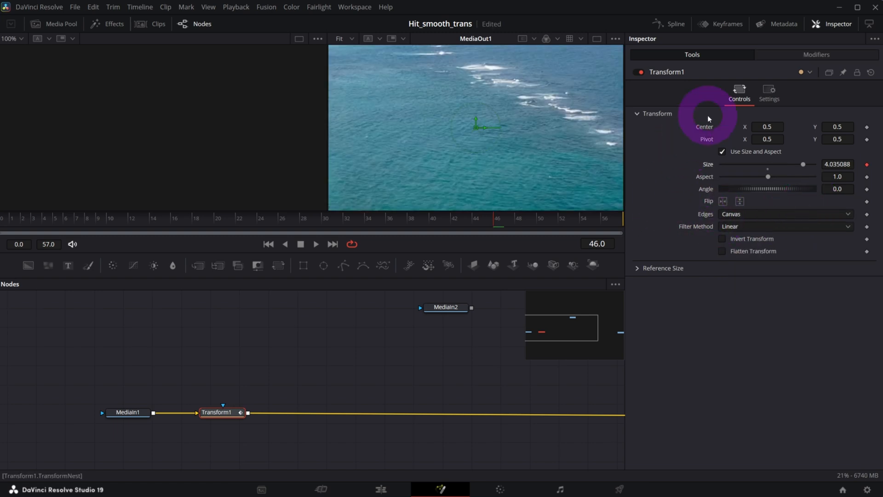
click(809, 55)
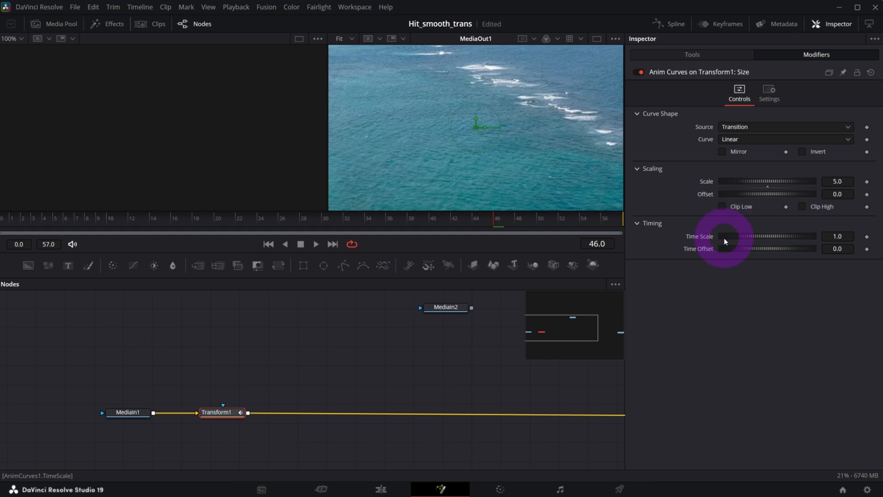
click(727, 141)
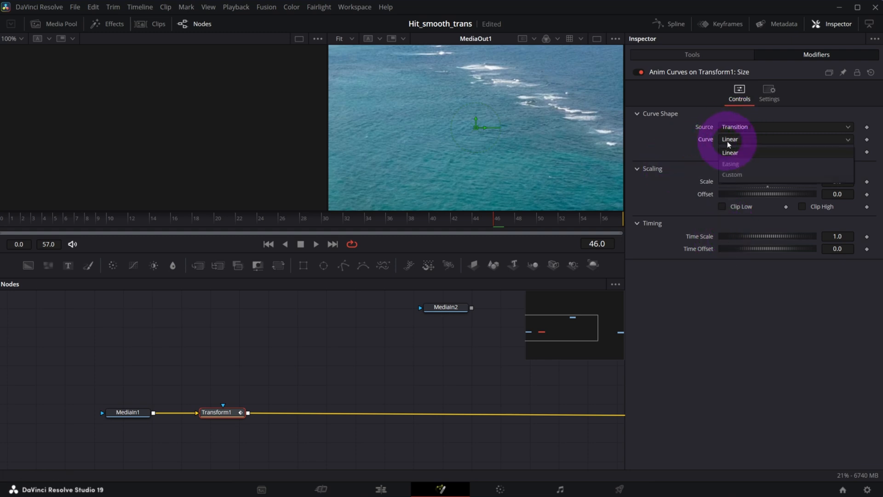
click(731, 174)
Scrub through the transition to preview the size animation and set the Anim Curves Scale to 2.0
drag(175, 218, 23, 223)
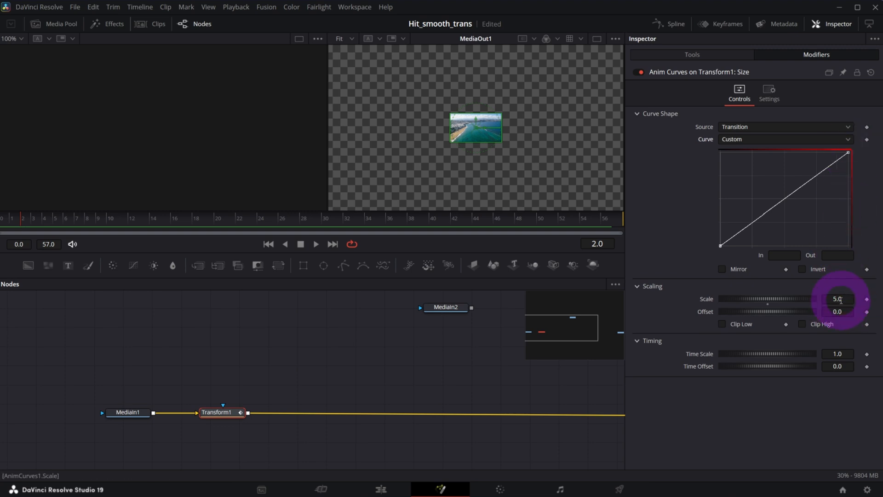
drag(14, 220, 575, 220)
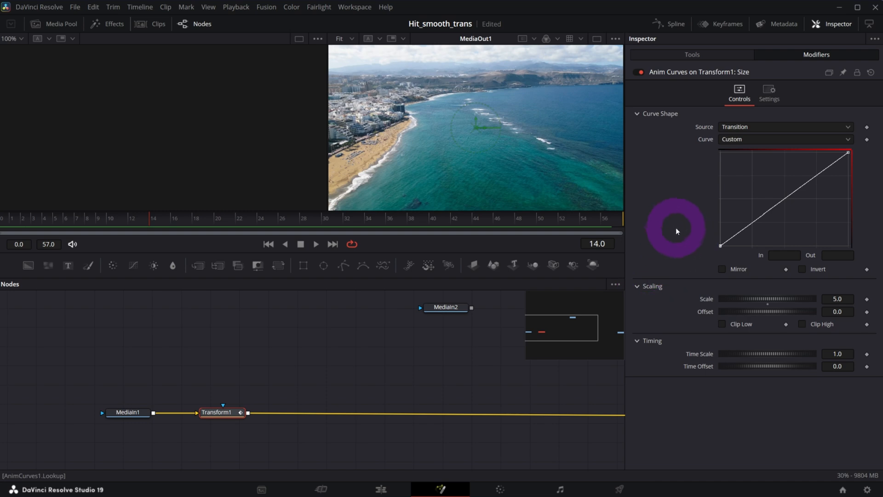
click(845, 299)
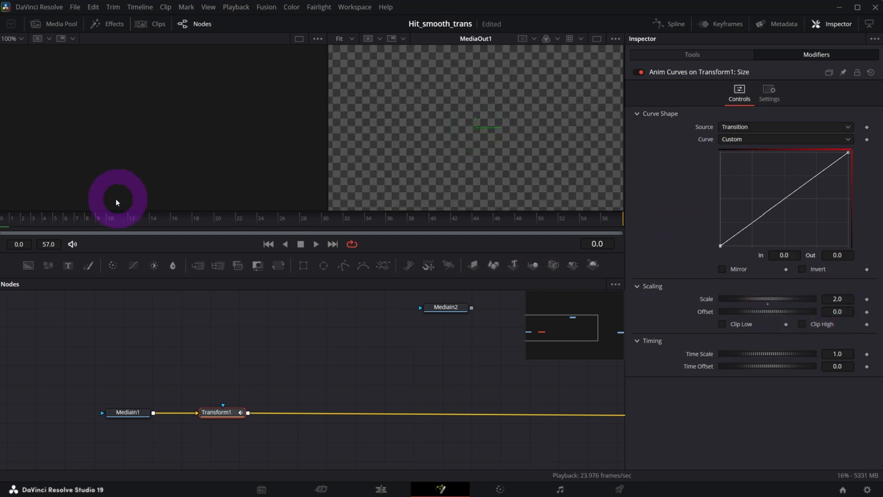
drag(36, 217, 7, 223)
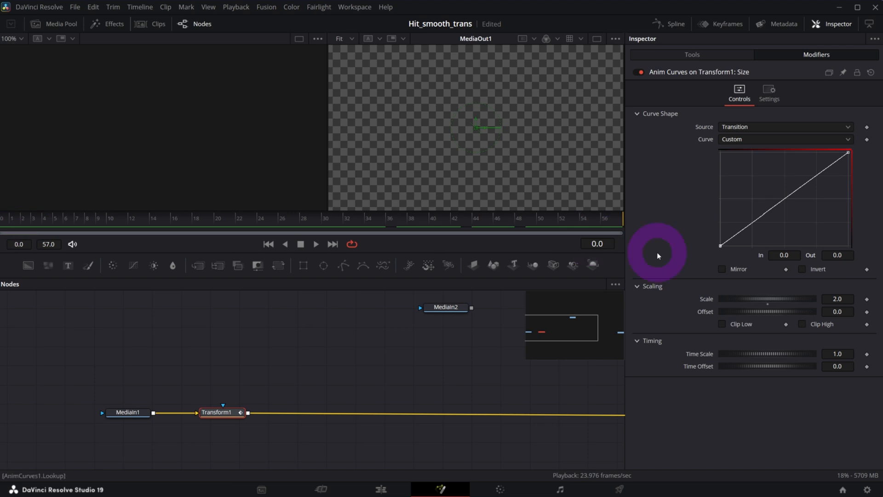
Set the Anim Curves Offset to 1.0 and scrub the whole transition to check the zoom
drag(836, 312, 880, 315)
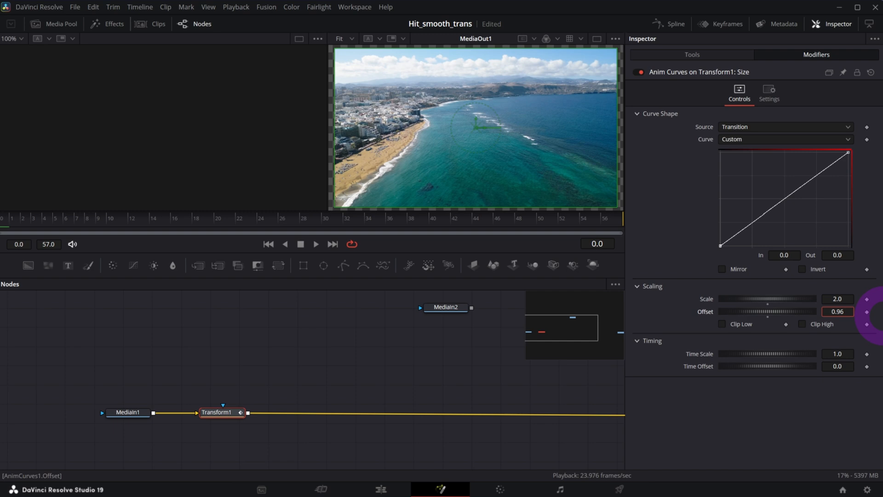
double_click(834, 311)
text(1)
key(Tab)
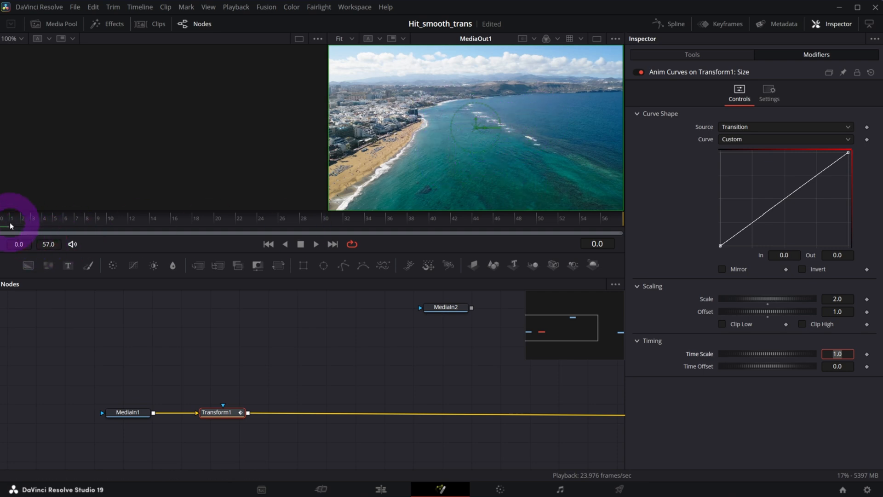
click(36, 225)
drag(36, 225, 625, 222)
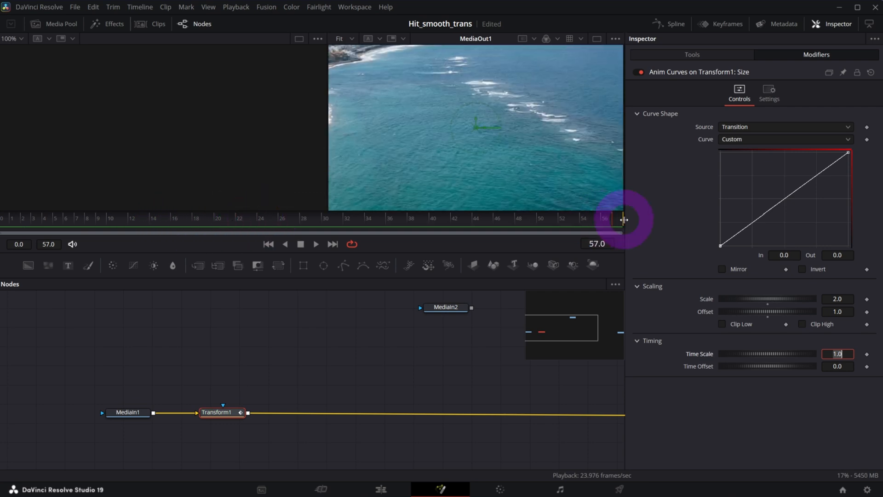
drag(18, 216, 43, 212)
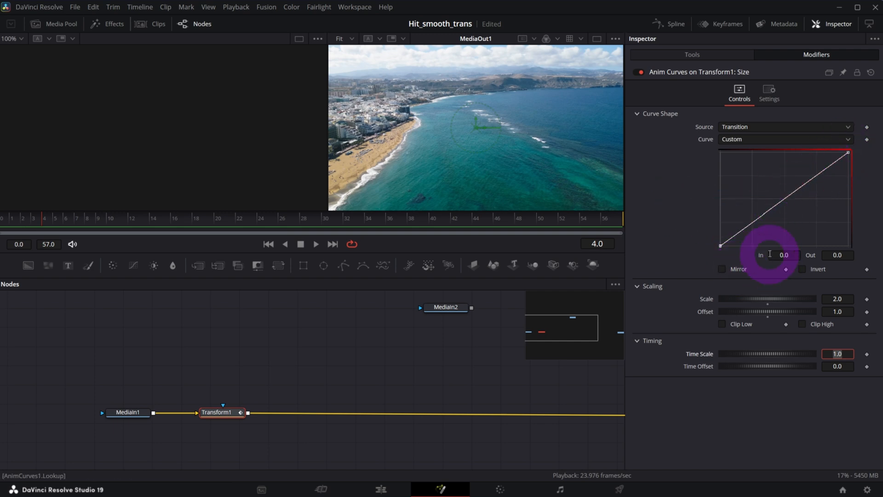
Add a point to the Anim Curves custom curve on Transform1's Size and set its In to 0.3 and Out to 1.0
click(762, 215)
mouse_move(759, 213)
mouse_down()
mouse_move(746, 205)
mouse_move(762, 213)
mouse_up()
click(742, 265)
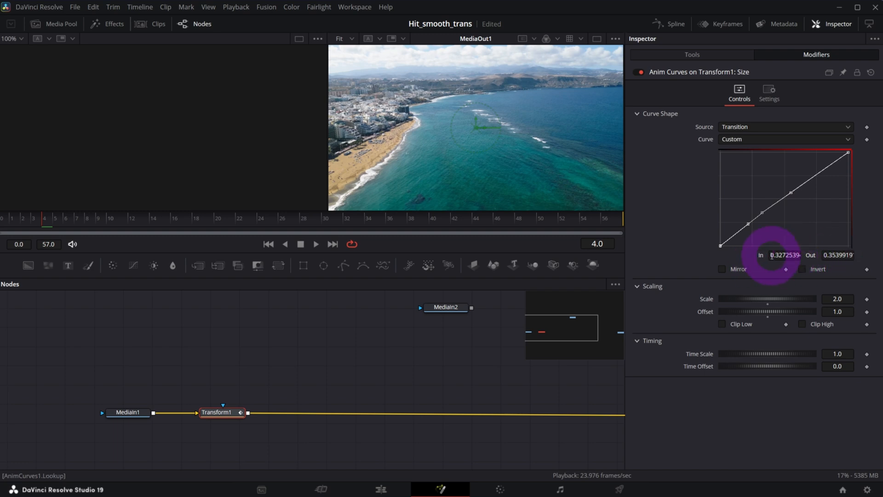
drag(778, 255, 789, 247)
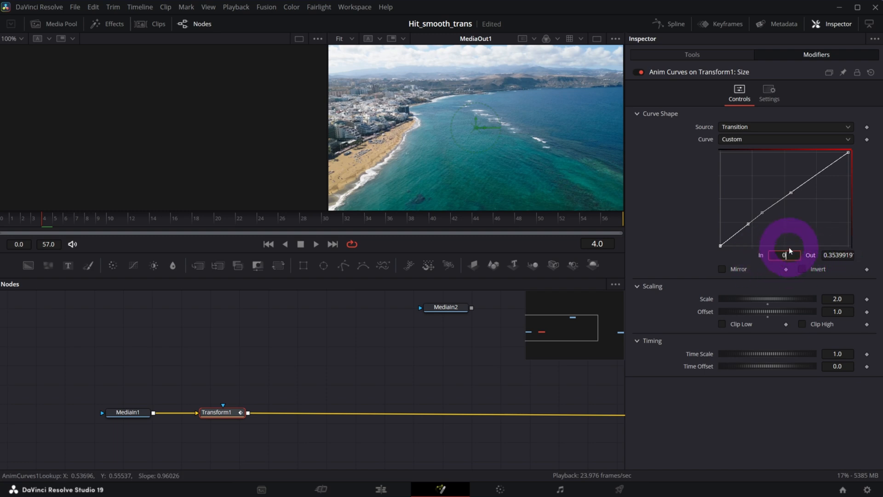
text(0.3)
key(Tab)
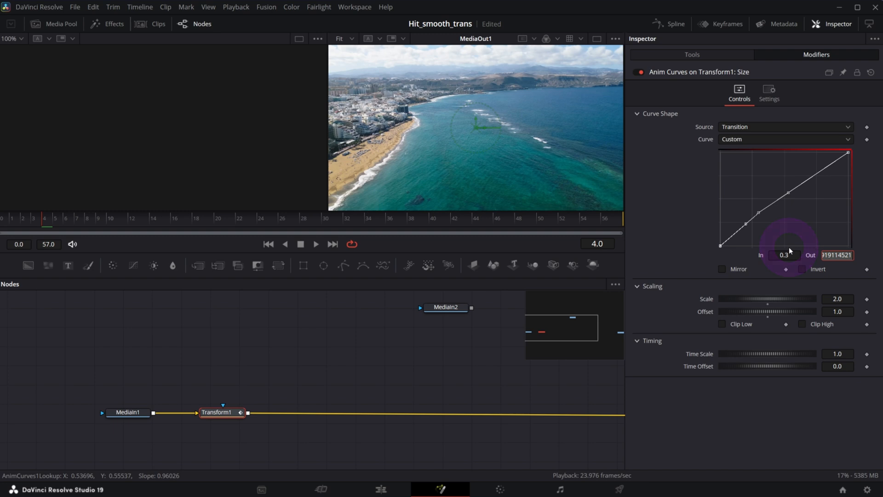
text(1.0)
key(Tab)
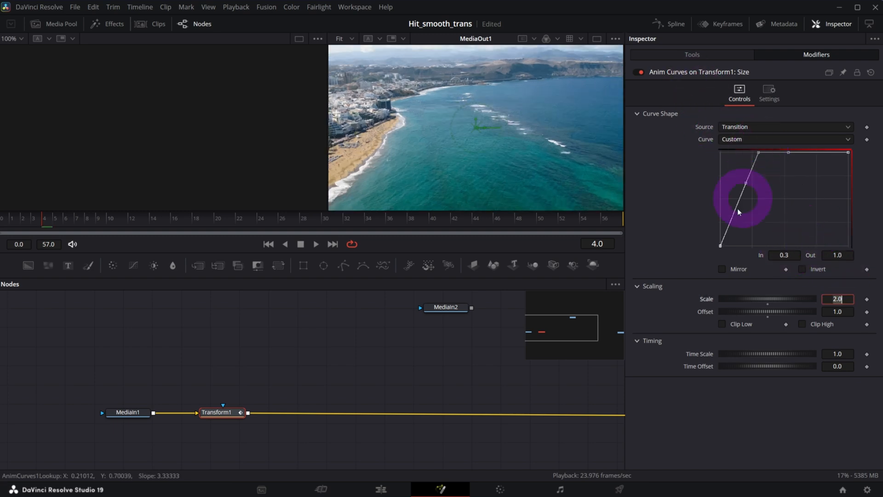
Scrub and play the transition from frame 0 to check how the zoom behaves with the new curve point
click(6, 226)
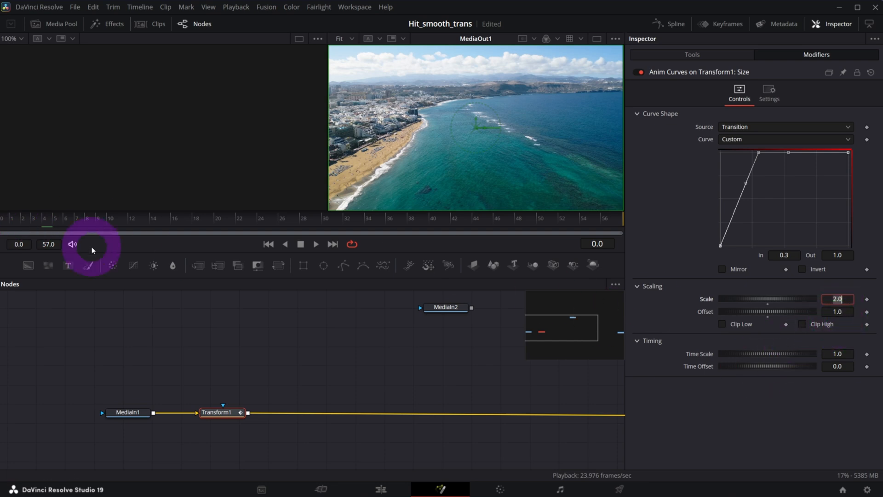
click(12, 221)
drag(22, 221, 171, 222)
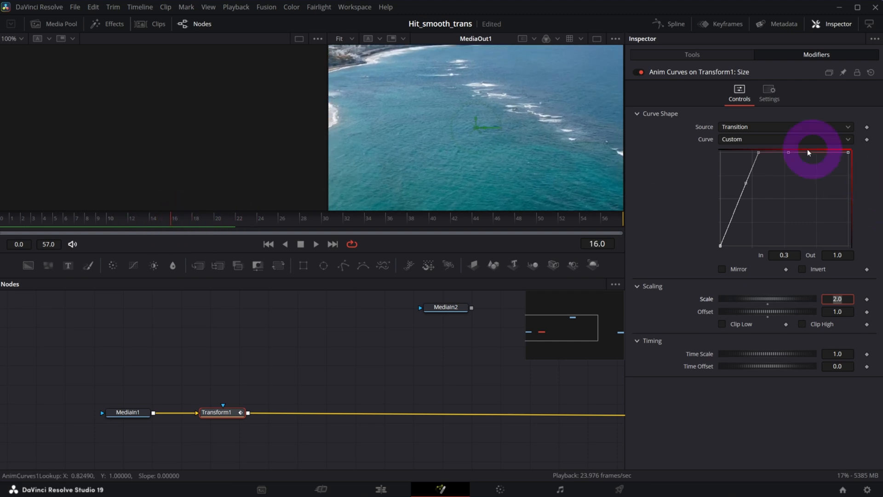
drag(180, 227, 333, 221)
click(771, 156)
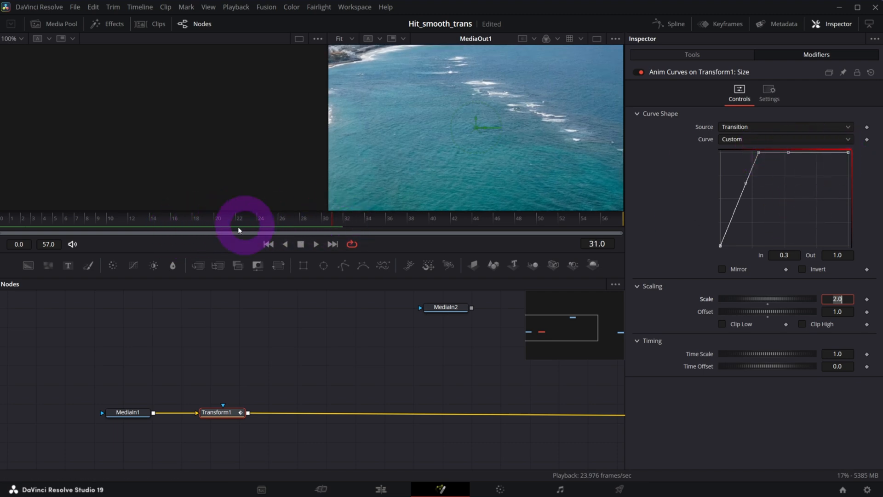
drag(239, 226, 13, 217)
click(153, 315)
key(space)
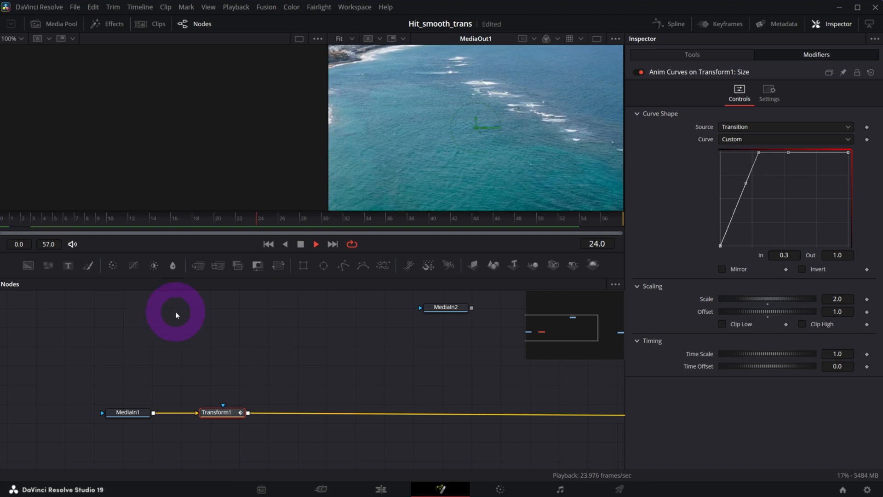
key(space)
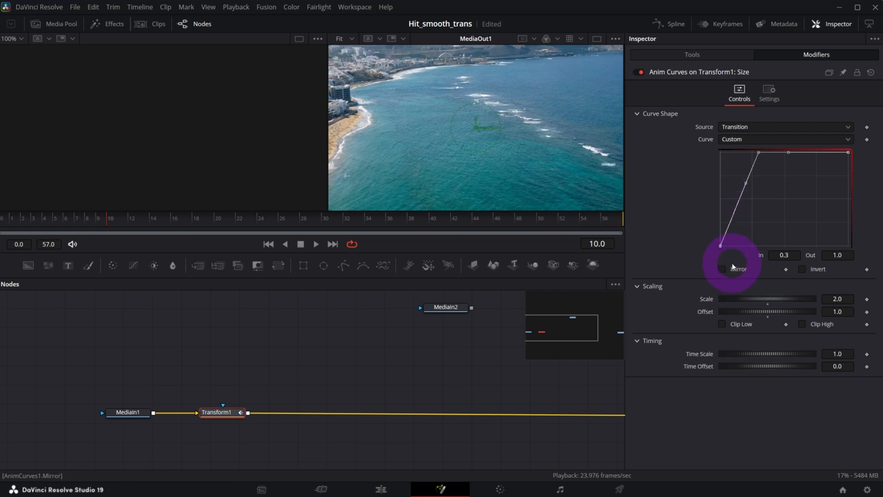
Smooth the Size curve between its start and the 0.3 point into an S-shape and play the transition to check it
click(720, 244)
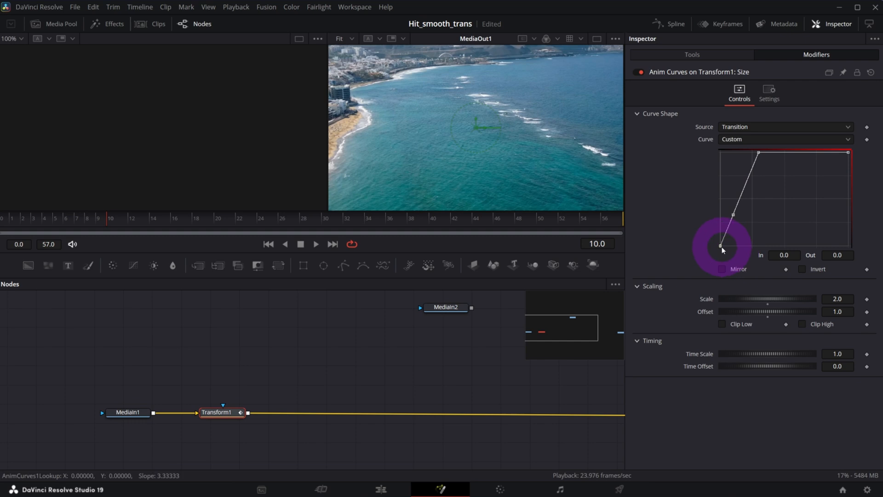
drag(734, 215, 721, 241)
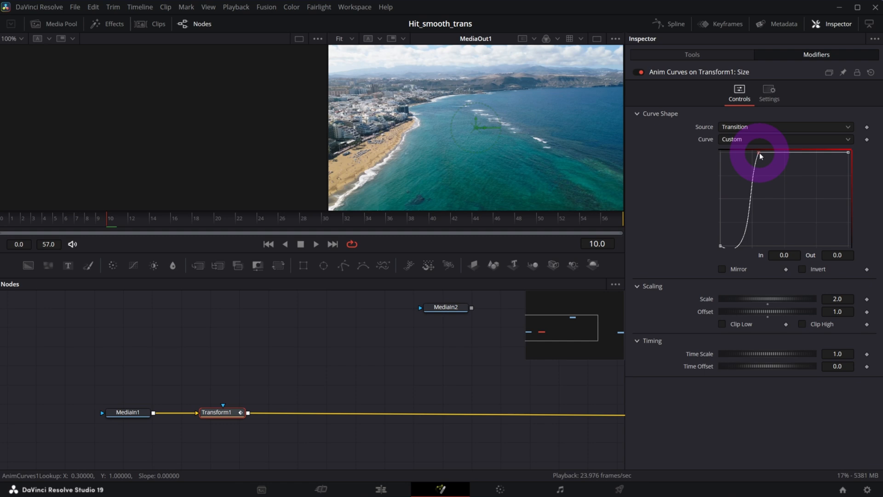
click(3, 223)
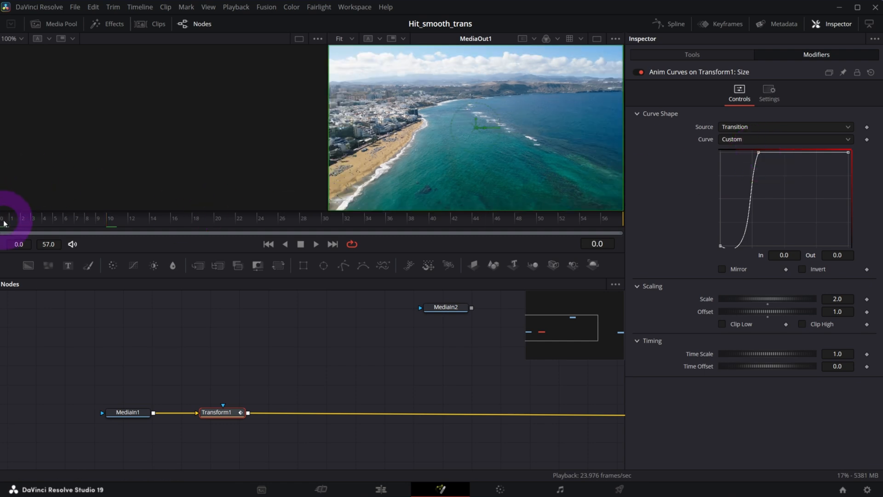
key(space)
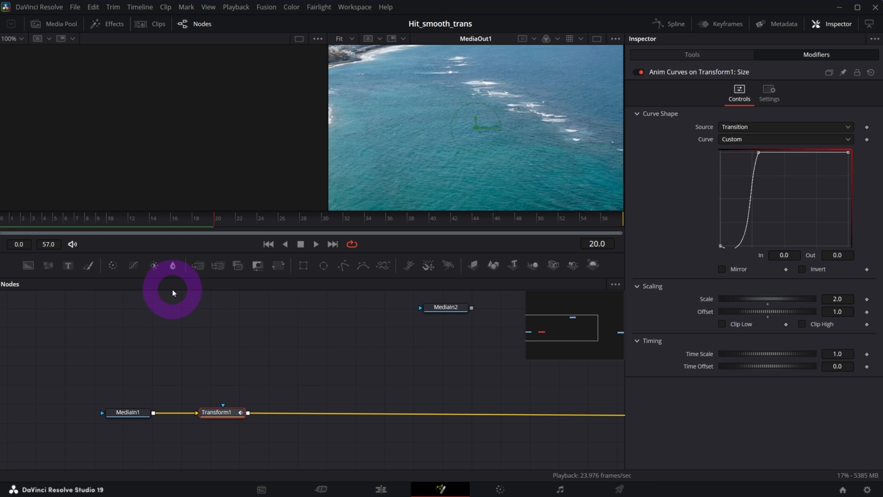
click(169, 313)
key(space)
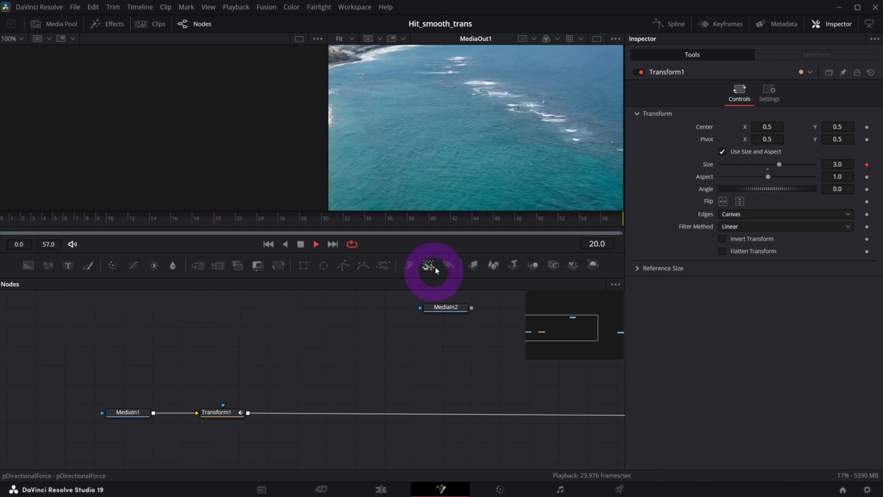
Rearrange the node graph so MediaIn1, Transform1, MediaIn2 and MediaOut1 sit closer together
drag(231, 416, 213, 415)
click(129, 416)
click(191, 417)
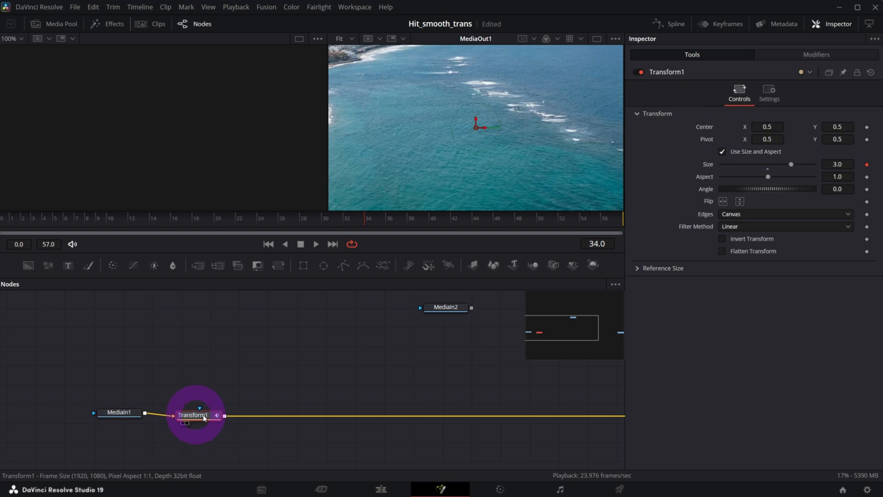
drag(545, 318, 558, 332)
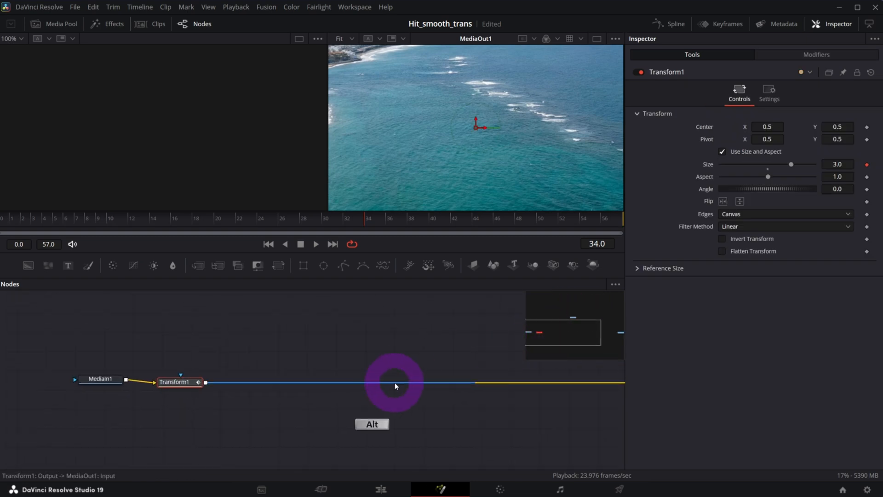
scroll(440, 386, down, 3)
drag(557, 346, 577, 331)
drag(533, 386, 310, 390)
drag(615, 337, 578, 331)
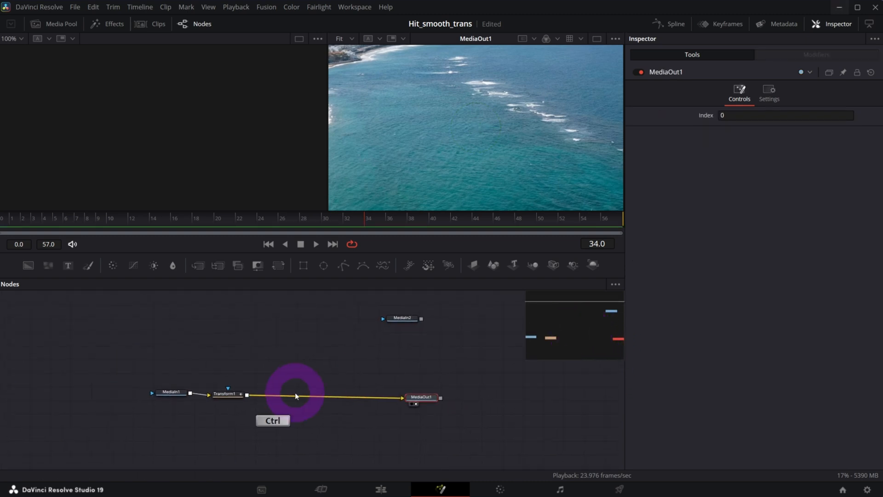
scroll(292, 396, up, 3)
scroll(390, 362, down, 3)
drag(567, 334, 571, 325)
drag(464, 323, 361, 319)
Add a Directional Blur (DrBl) node between Transform1 and MediaOut1
click(218, 431)
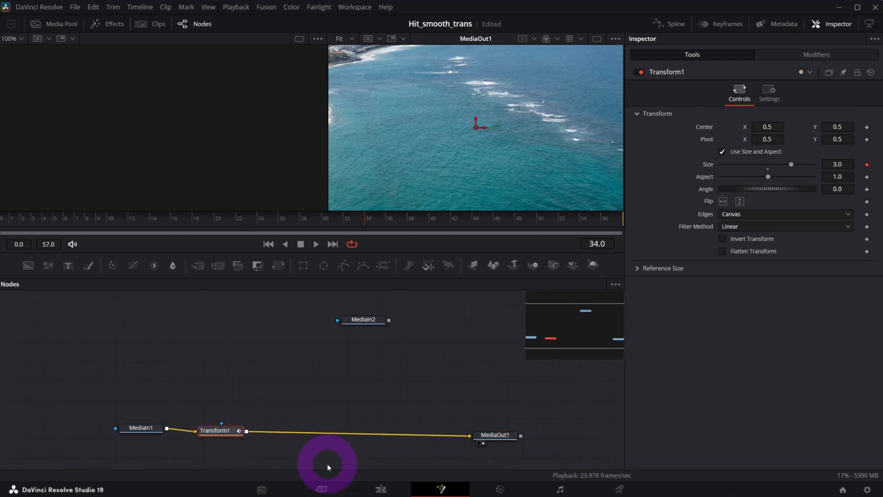
key(shift+space)
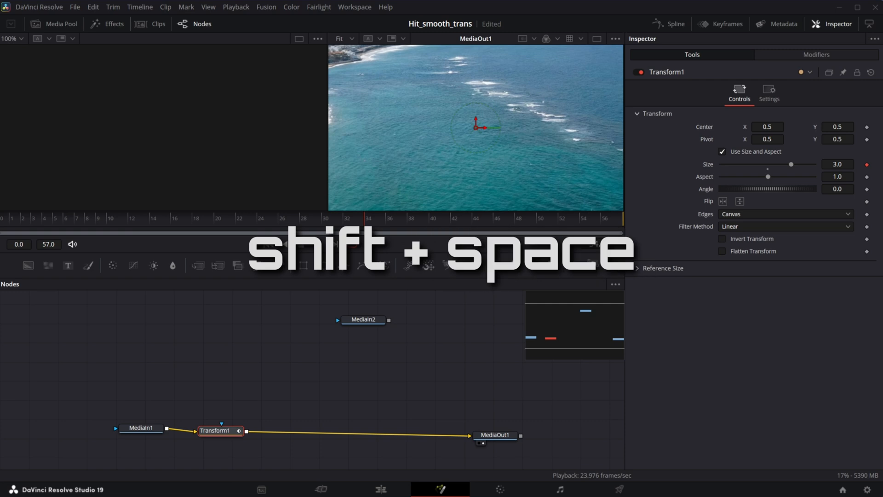
text(dire)
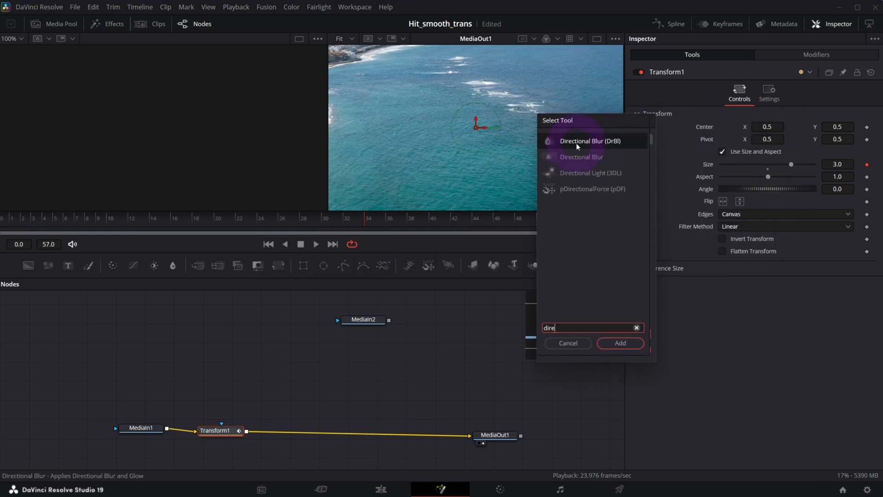
click(576, 142)
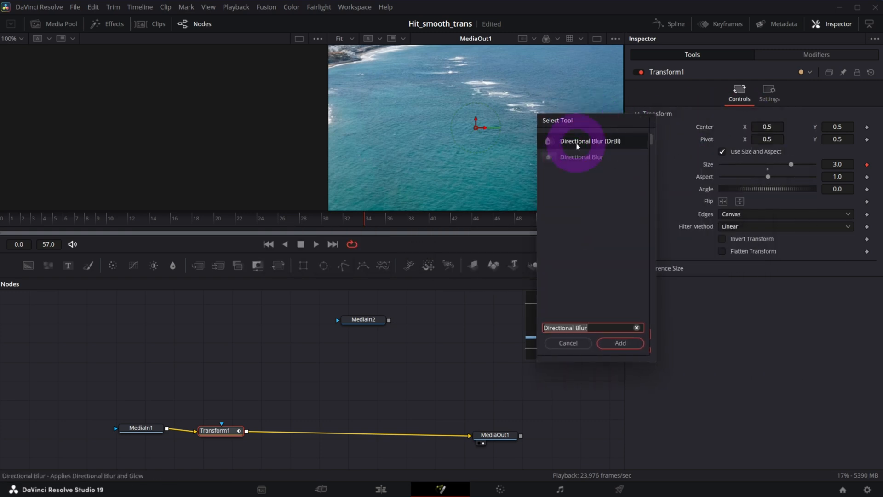
click(621, 343)
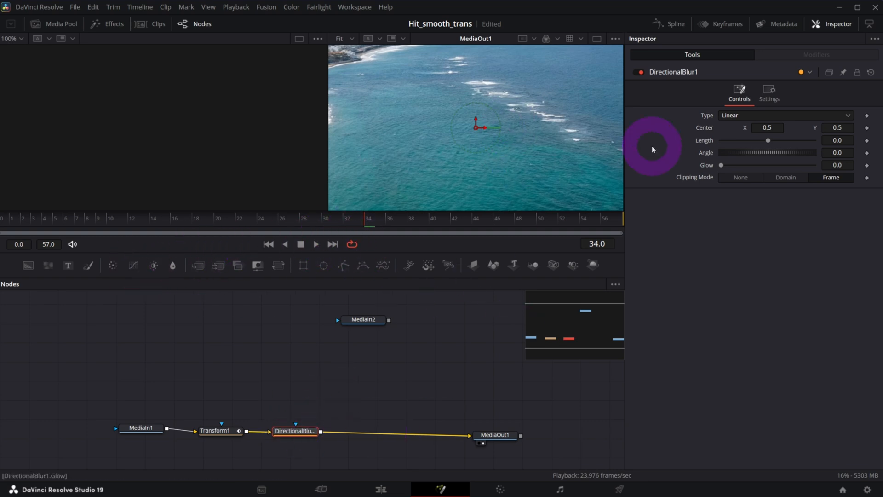
Set the Directional Blur type to Zoom and raise its Length to about 0.033
click(725, 115)
click(732, 158)
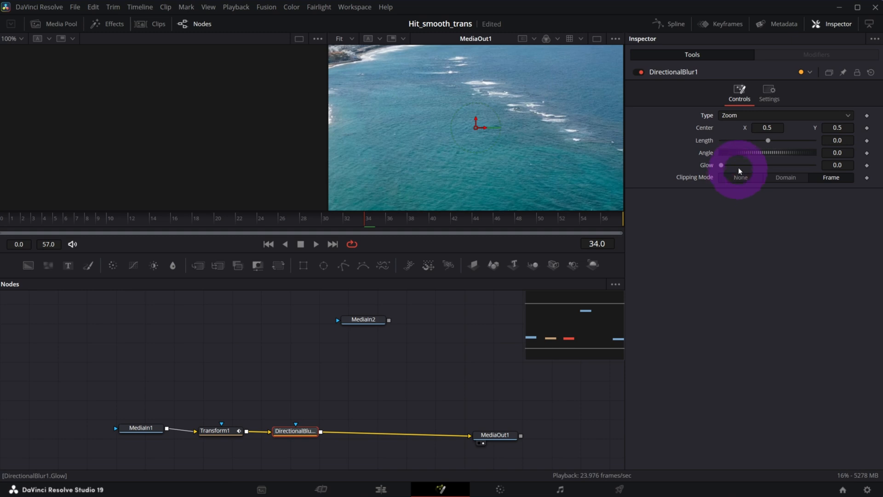
mouse_move(767, 140)
mouse_down()
mouse_move(828, 141)
mouse_move(695, 137)
mouse_move(804, 142)
mouse_move(784, 140)
mouse_up()
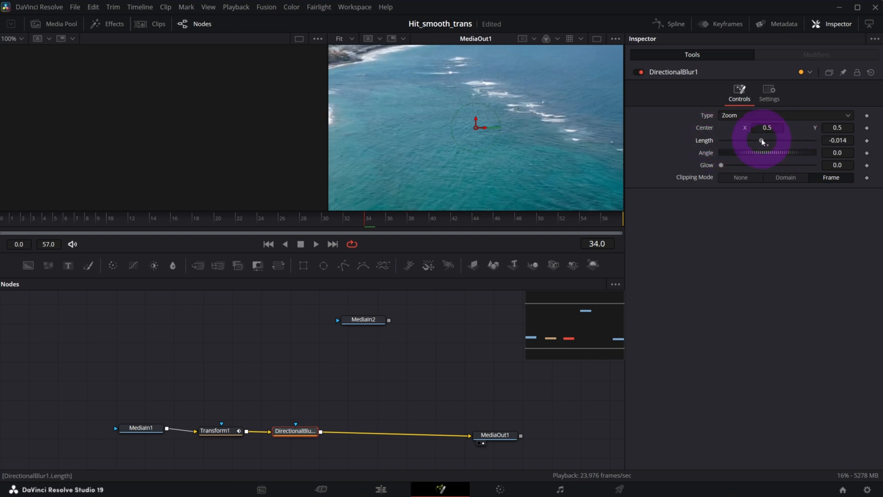
Modify the Directional Blur's Length with Anim Curves and set the modifier's curve to Custom
right_click(719, 142)
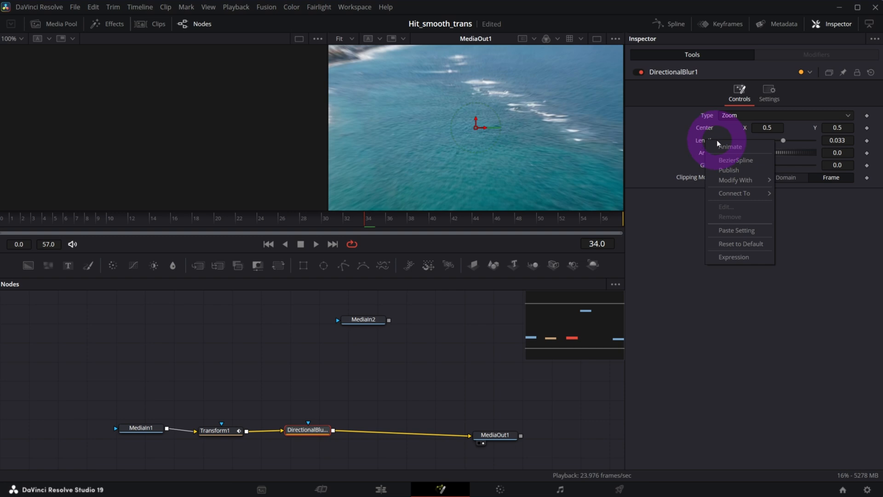
mouse_move(750, 180)
click(806, 180)
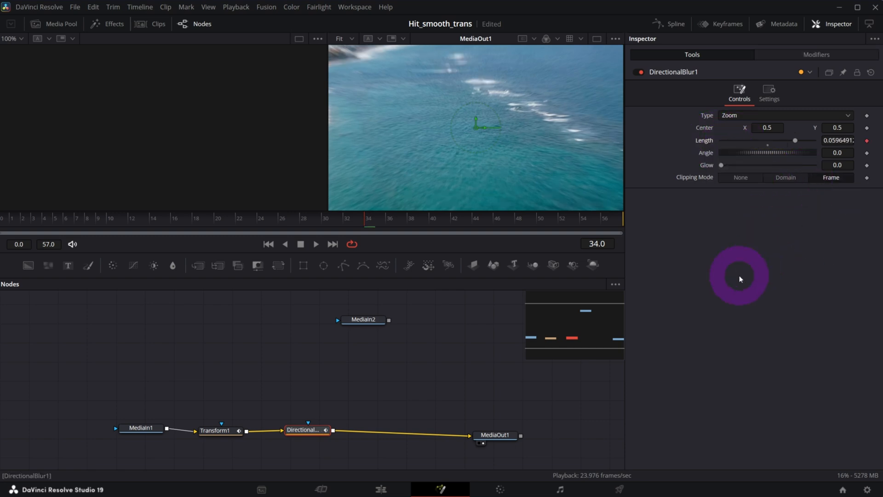
click(802, 54)
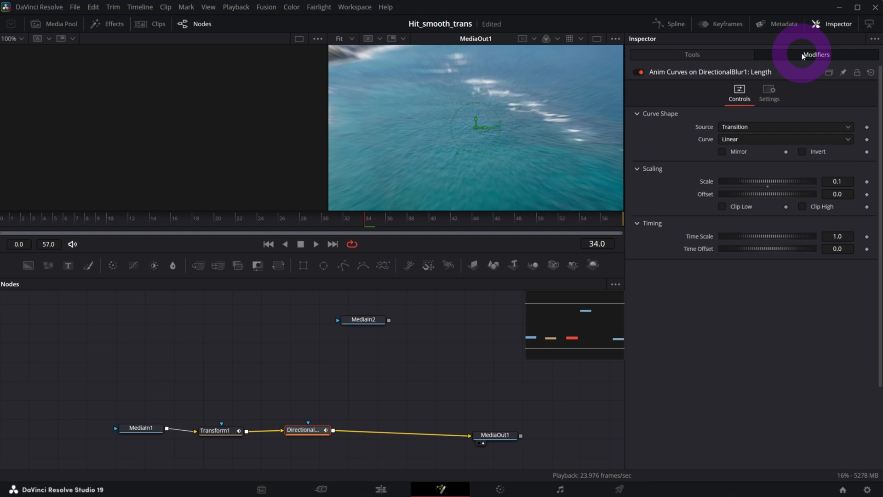
click(745, 139)
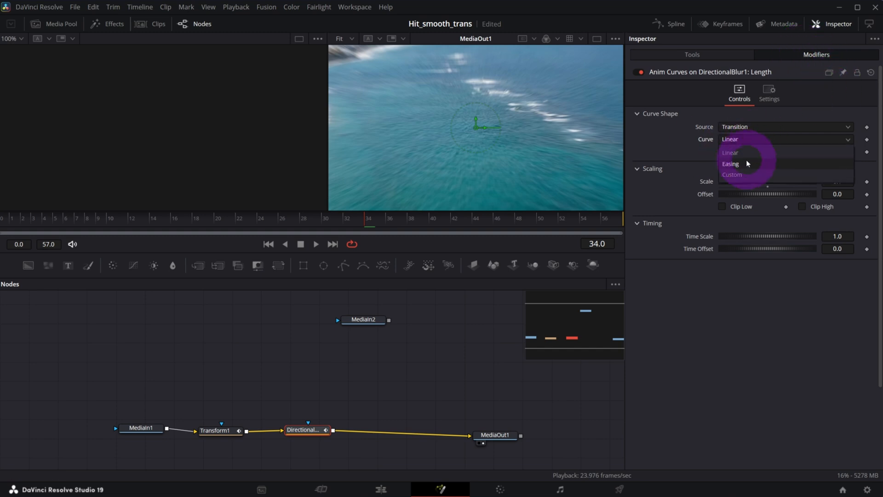
click(733, 174)
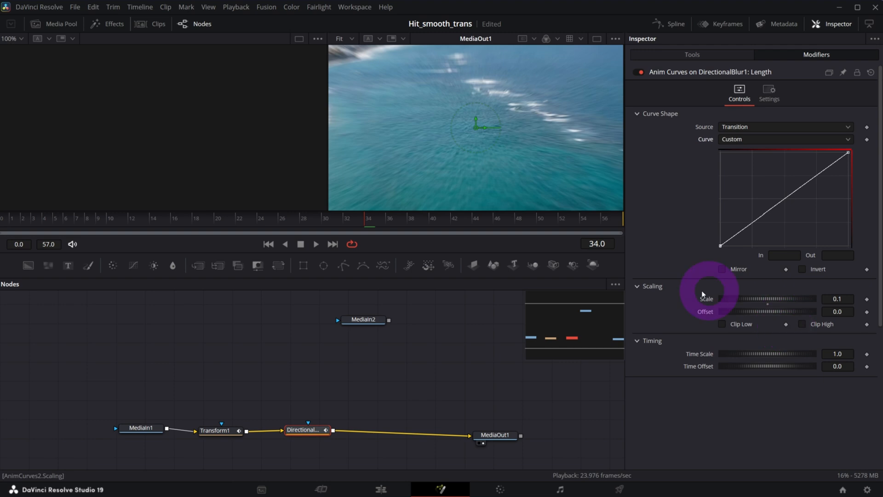
Set the Scale of the Length's Anim Curves modifier to 0.2
click(846, 297)
text(0.2)
key(Tab)
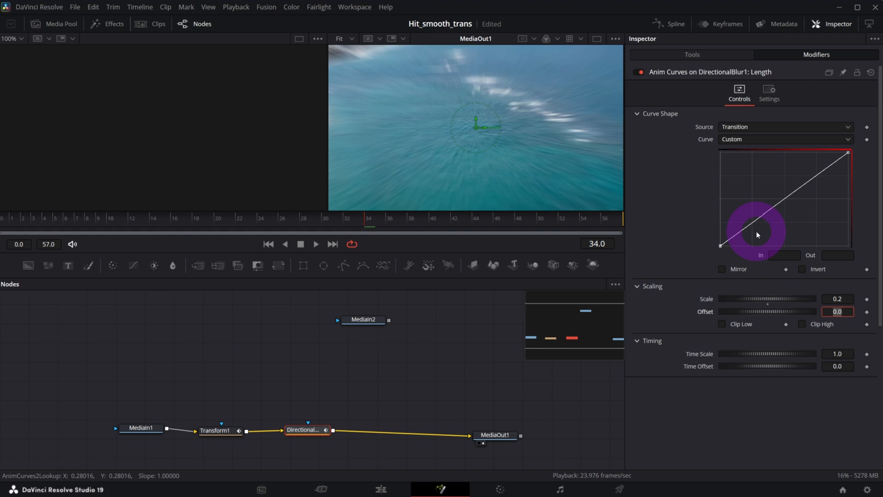
Add a point to the blur Length's custom curve and set its In to 0.3 and Out to 1.0
click(765, 213)
drag(765, 213, 759, 202)
click(786, 258)
double_click(785, 255)
text(0.)
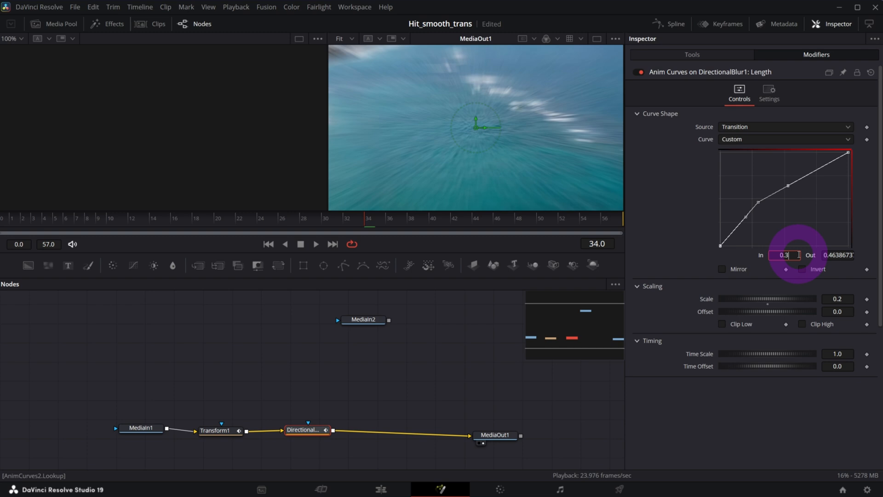
text(3)
key(Tab)
text(1)
key(Tab)
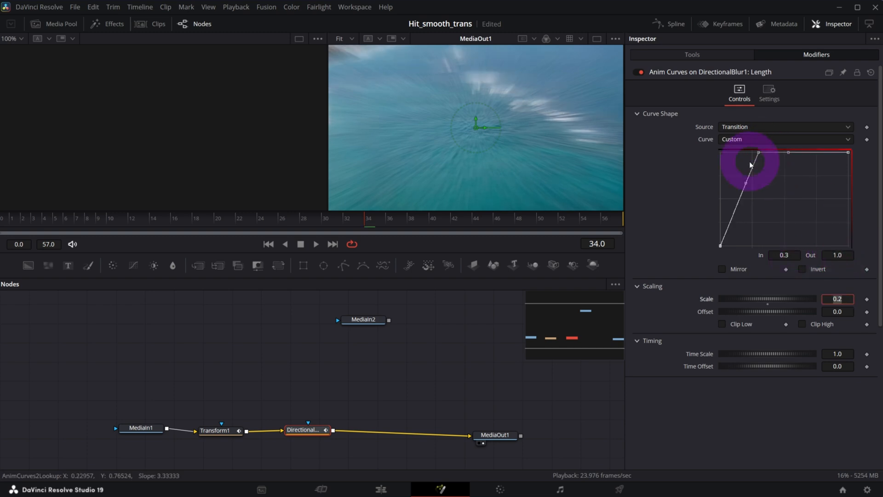
Scrub the opening frames of the transition to check how the zoom blur builds up
click(3, 222)
drag(10, 223, 84, 223)
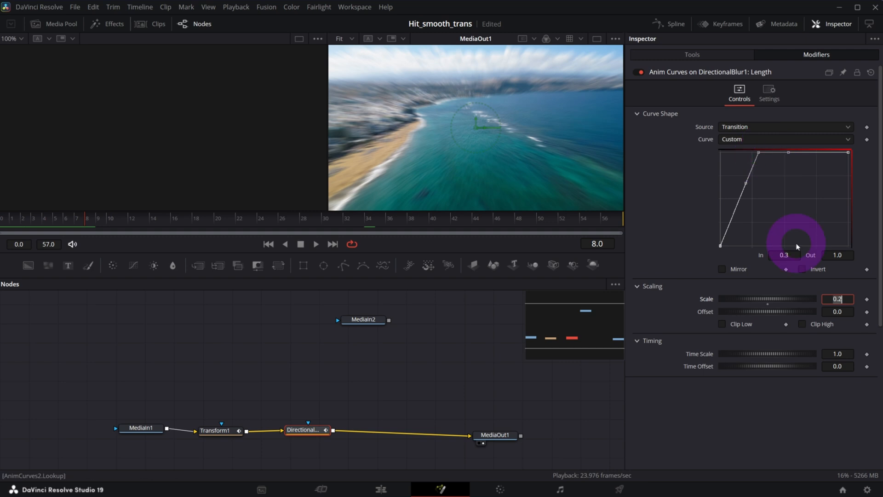
drag(12, 224, 74, 226)
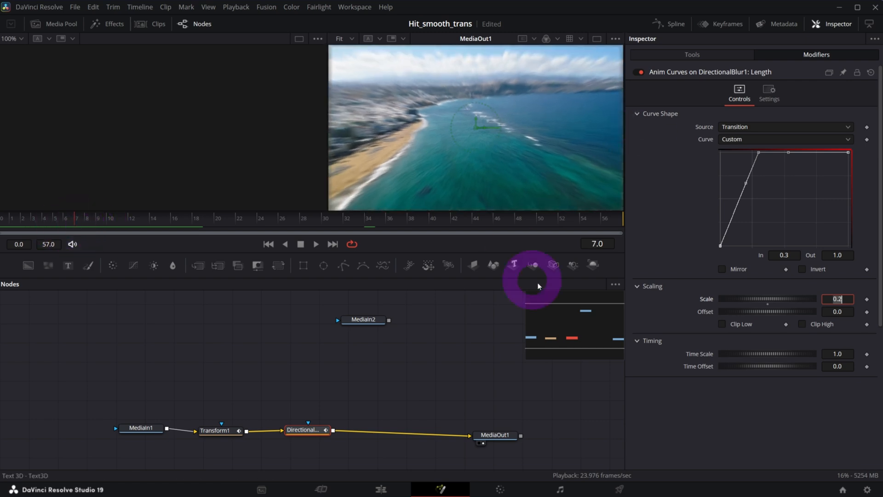
Ease in the blur Length's custom curve by pulling the start point's handle along the baseline, and play the transition to check it
click(721, 246)
drag(734, 216, 754, 243)
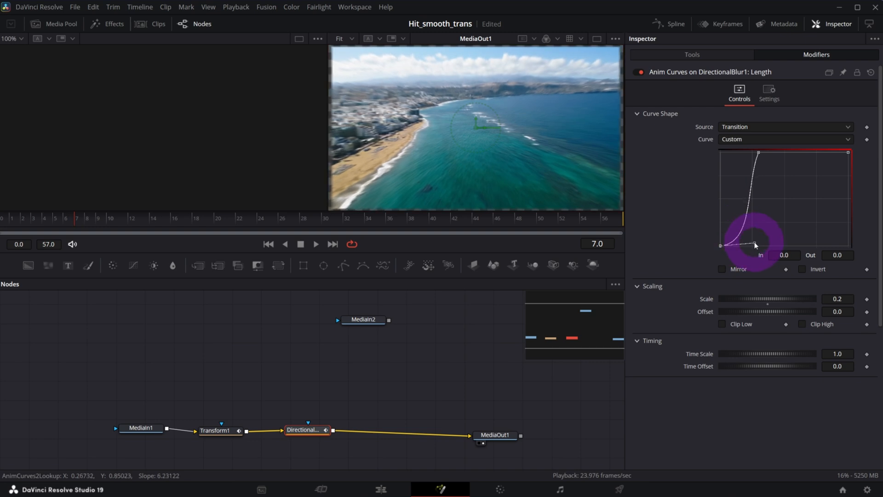
click(2, 220)
click(316, 245)
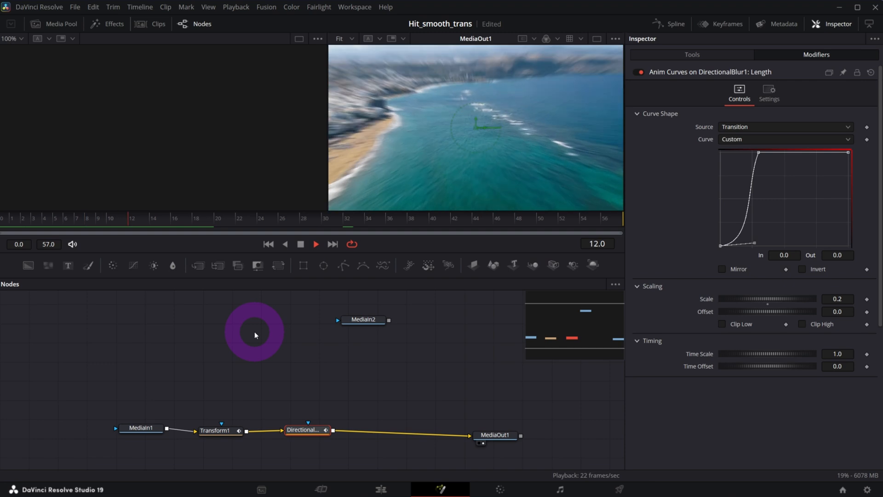
key(space)
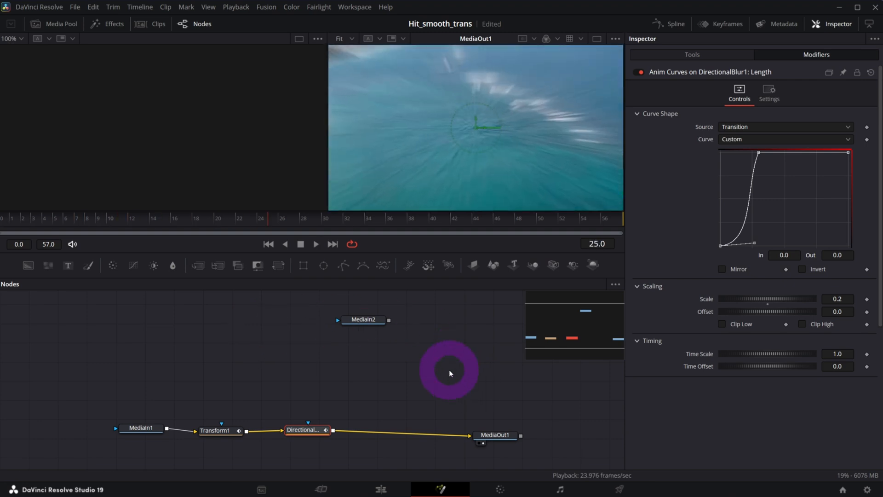
drag(161, 227, 252, 216)
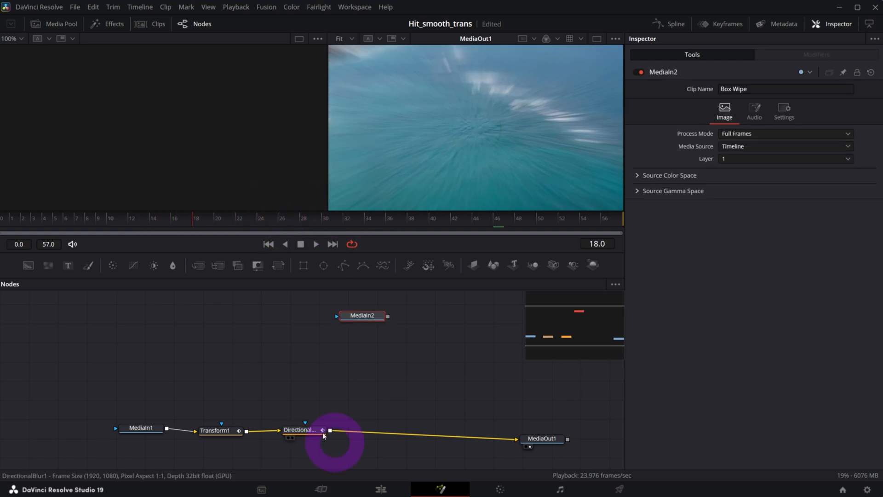
Save the project and shift the Directional Blur node closer to Transform1 to make room after it
key(ctrl+s)
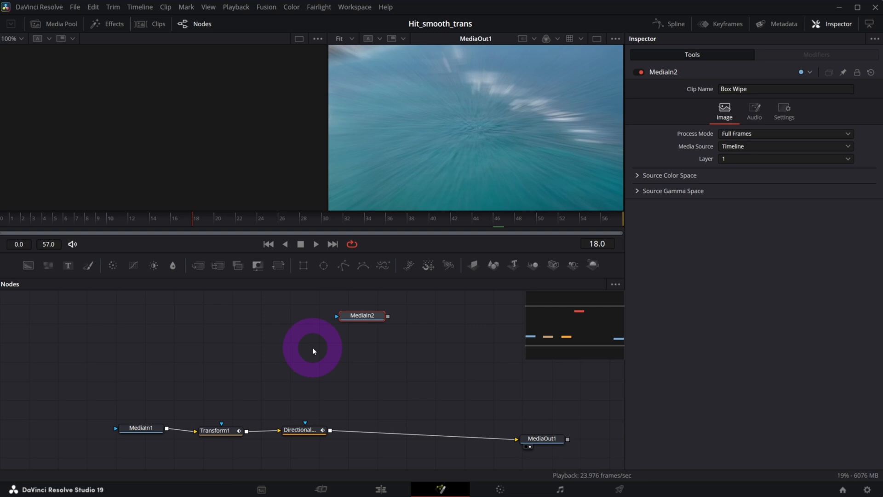
drag(365, 317, 360, 315)
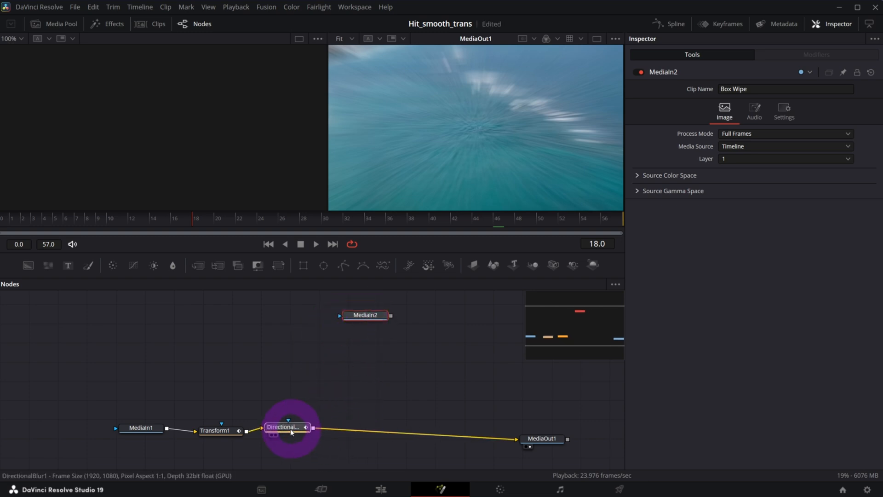
drag(312, 434, 294, 432)
Add a Dissolve node after the Directional Blur and connect MediaIn2 to its foreground input
key(shift+space)
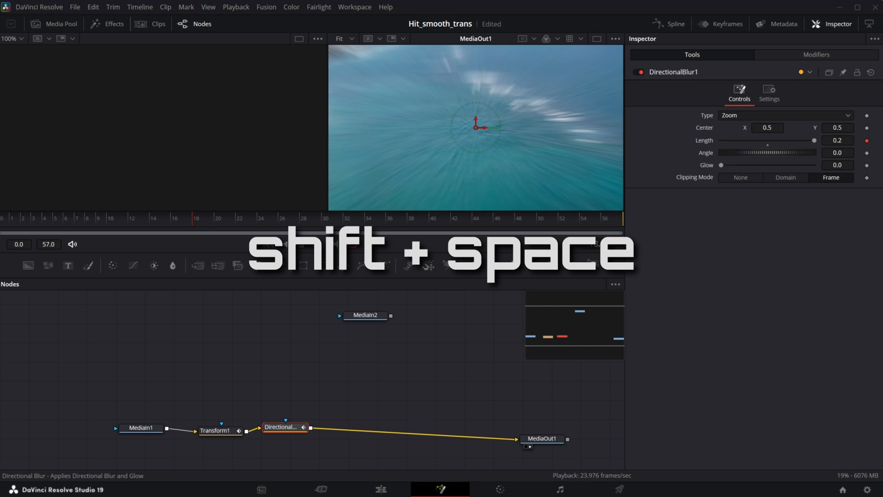
text(Dissolve)
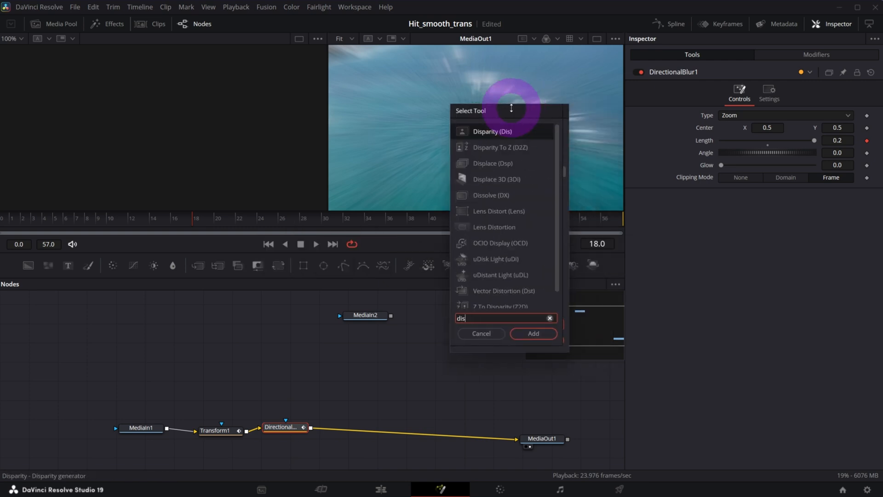
click(533, 334)
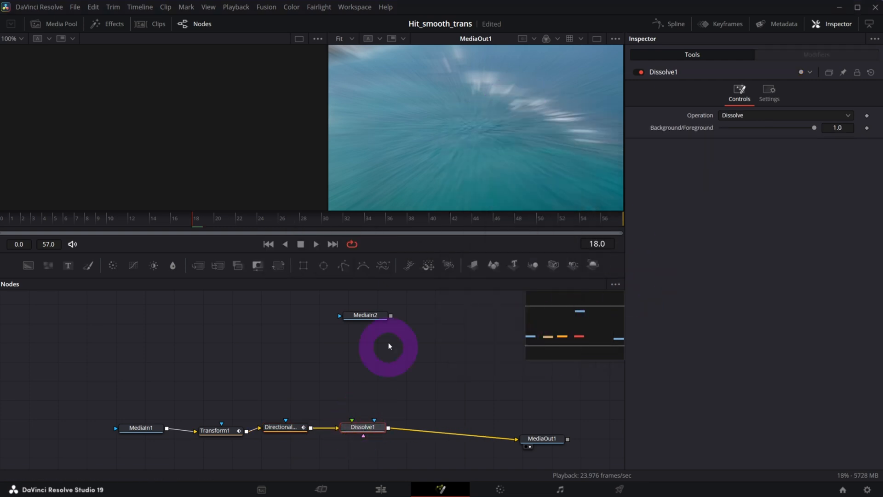
drag(391, 318, 354, 420)
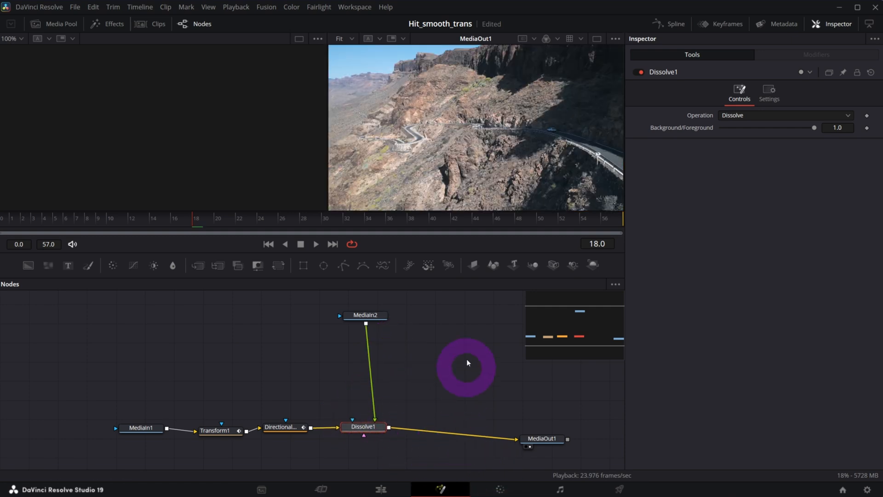
Sweep the Dissolve's Background/Foreground down to 0.0 and back to 1.0 to compare the two clips
drag(814, 126, 764, 128)
click(346, 452)
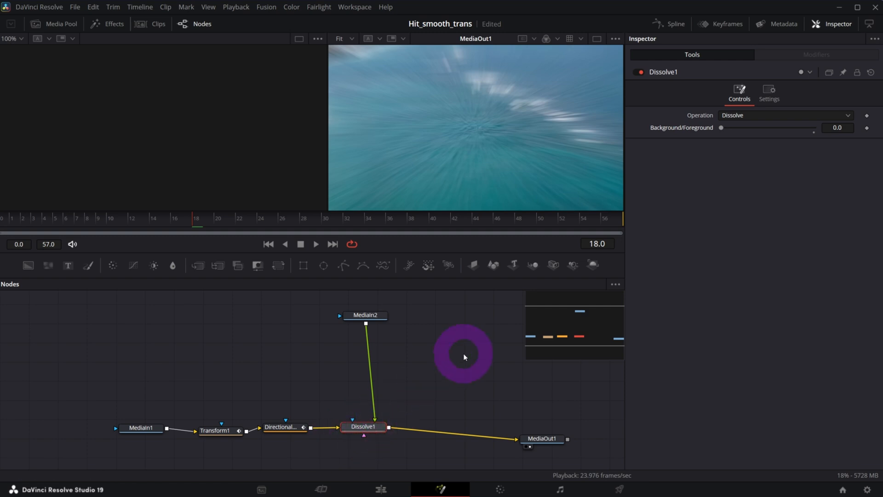
drag(721, 131, 826, 134)
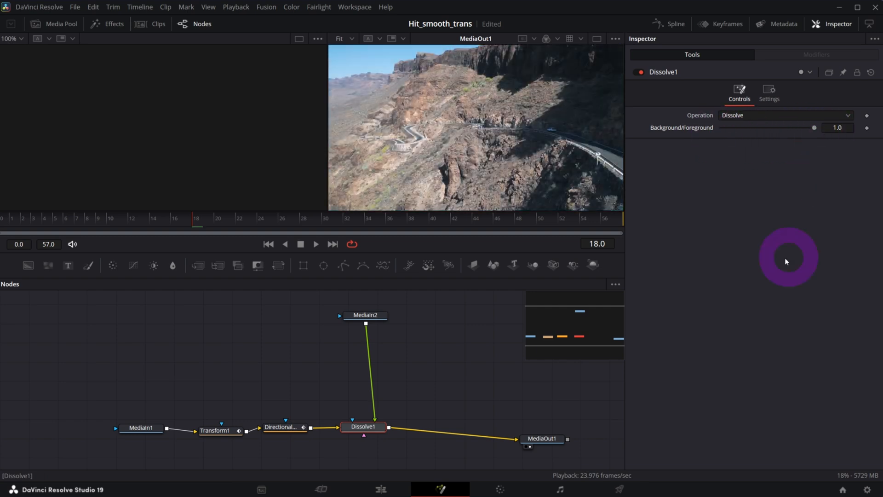
Set the Dissolve node's operation to Additive Dissolve
click(723, 116)
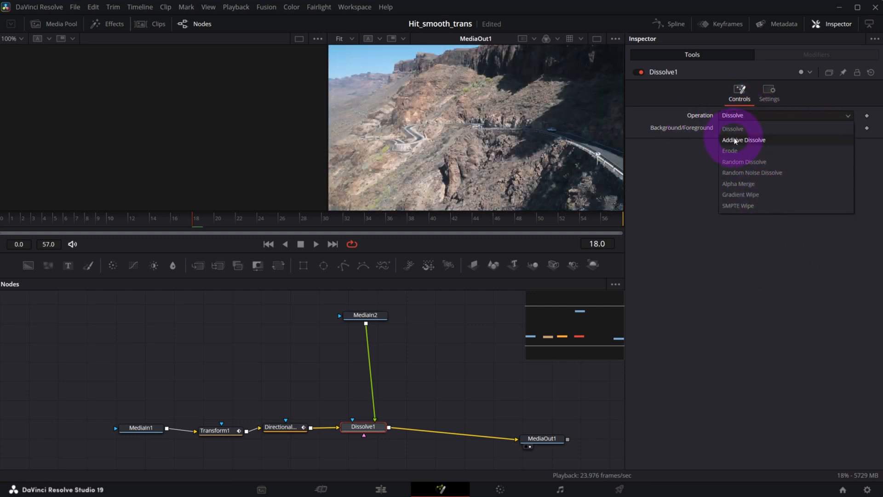
click(735, 140)
click(741, 115)
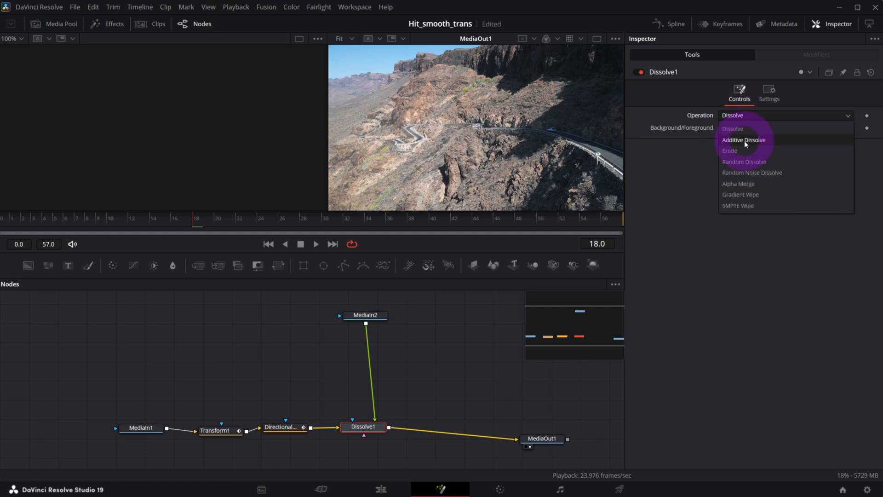
click(744, 141)
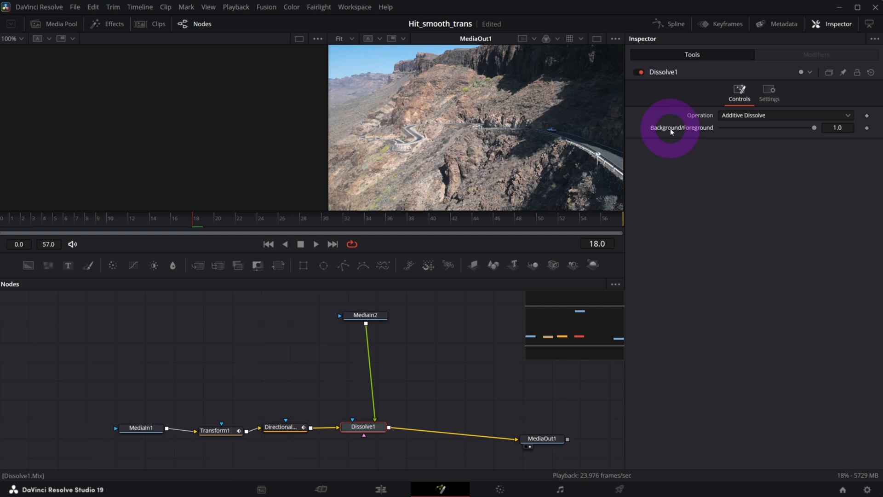
Modify the Dissolve's Background/Foreground with Anim Curves and set the modifier's curve to Custom
right_click(670, 129)
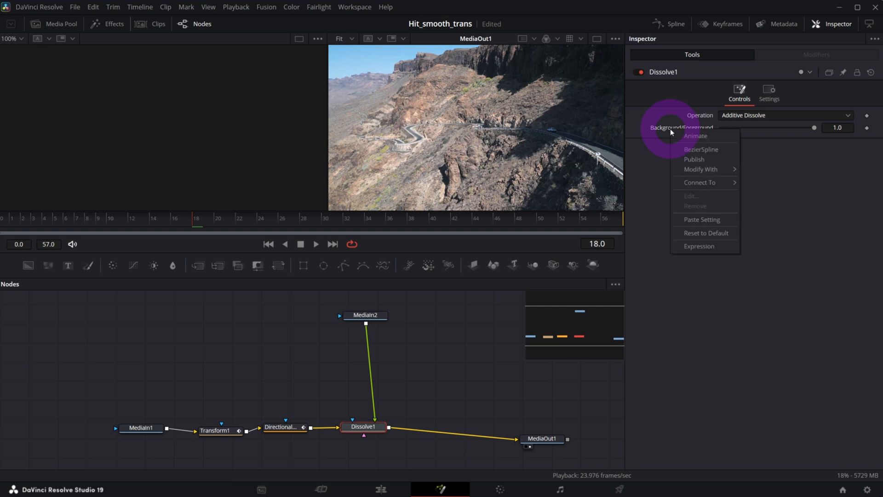
click(754, 168)
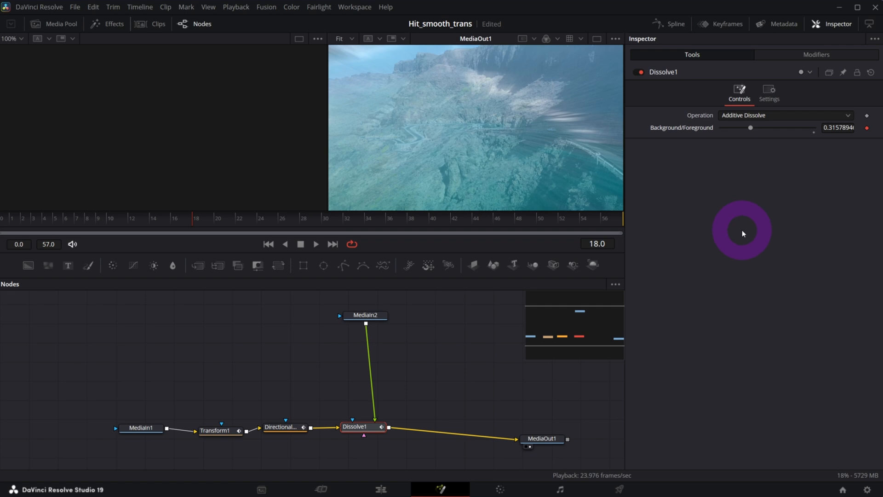
click(792, 56)
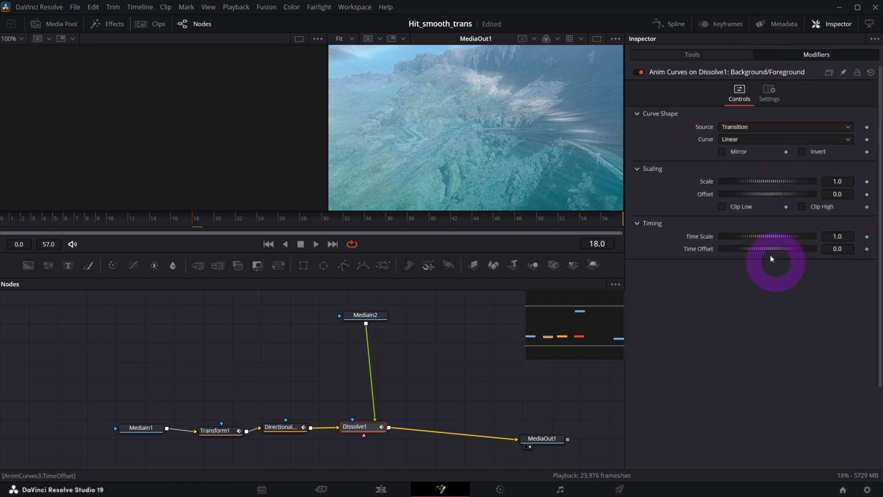
click(745, 143)
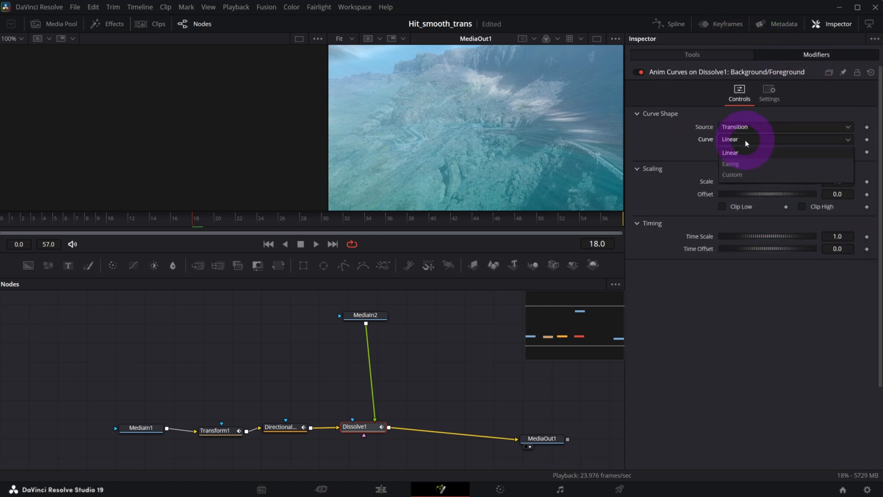
click(738, 175)
Add a point to the Background/Foreground's custom curve and set its In to 0.3 and Out to 1.0
click(767, 213)
drag(767, 215, 764, 211)
click(784, 256)
text(0)
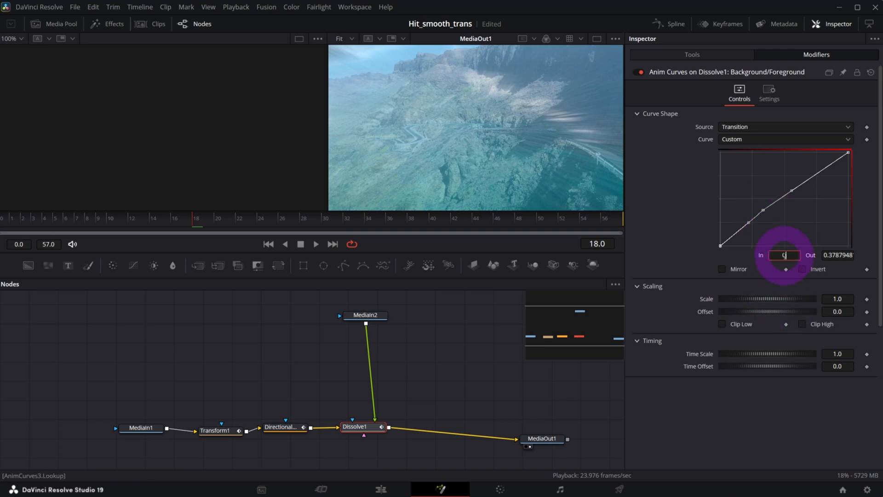
text(.3)
key(Tab)
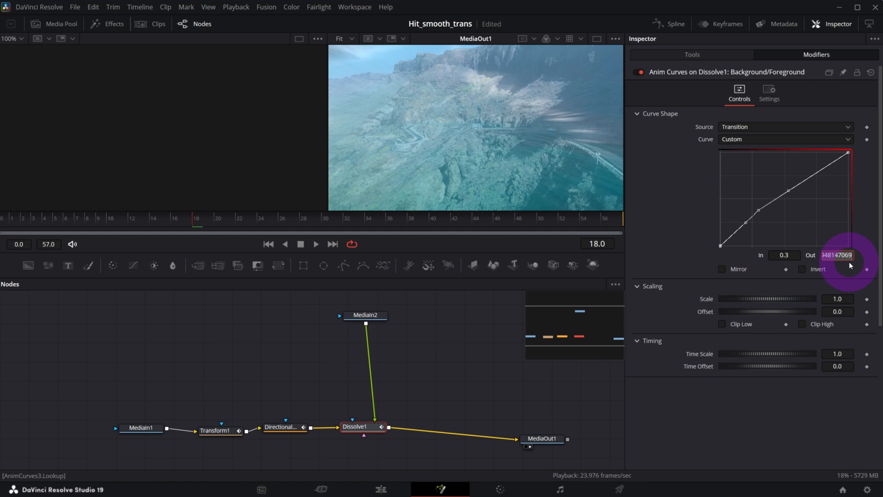
key(Tab)
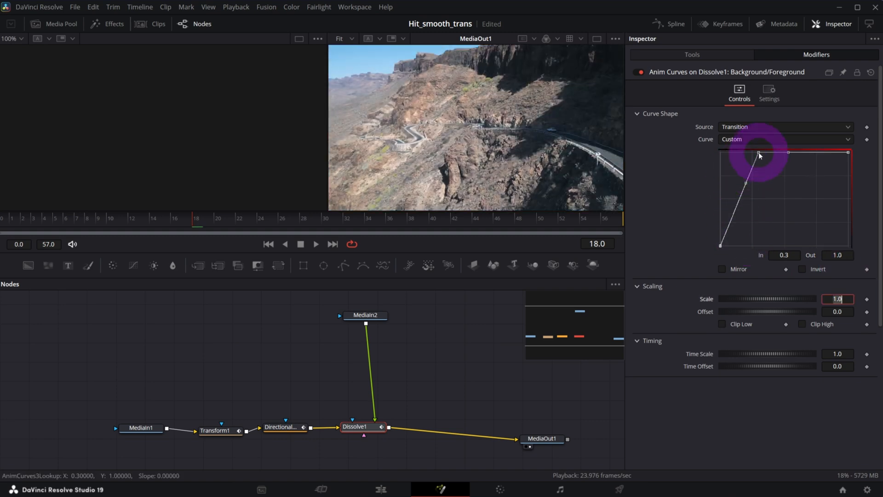
Scrub the opening frames to examine when MediaIn2 blends over the zooming clip
click(59, 221)
drag(58, 220, 108, 220)
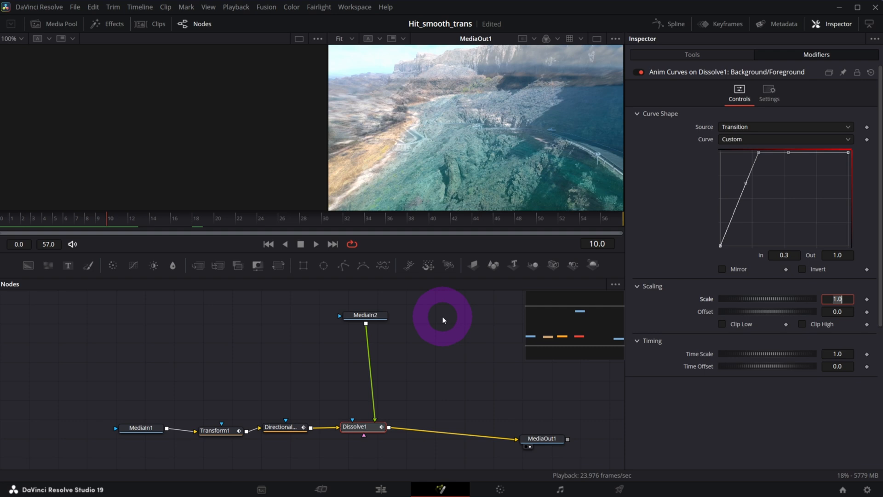
drag(374, 316, 377, 323)
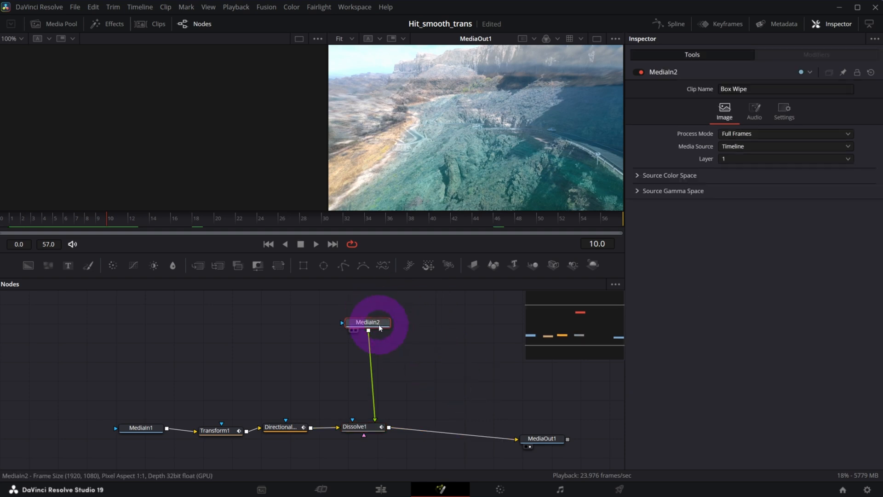
drag(127, 225, 161, 221)
Set the Out of the Background/Foreground curve's middle point to 0.0 and scrub the transition to check the blend
click(354, 427)
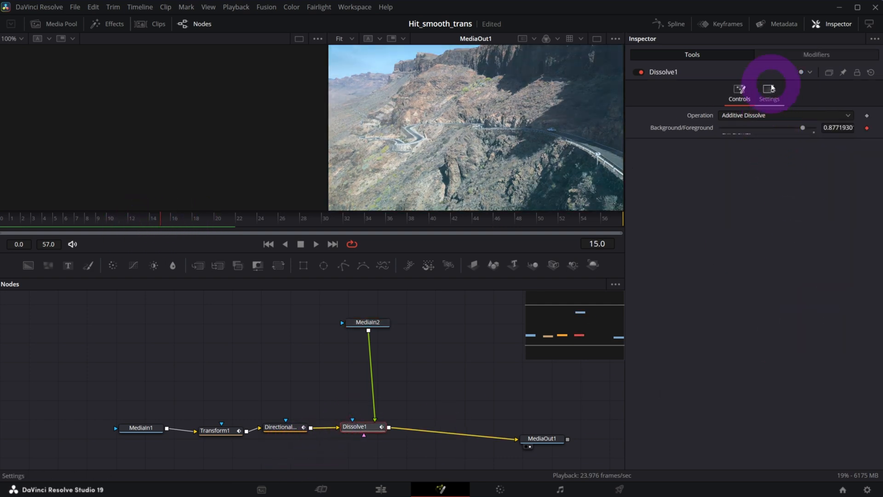
click(791, 54)
click(758, 152)
click(838, 255)
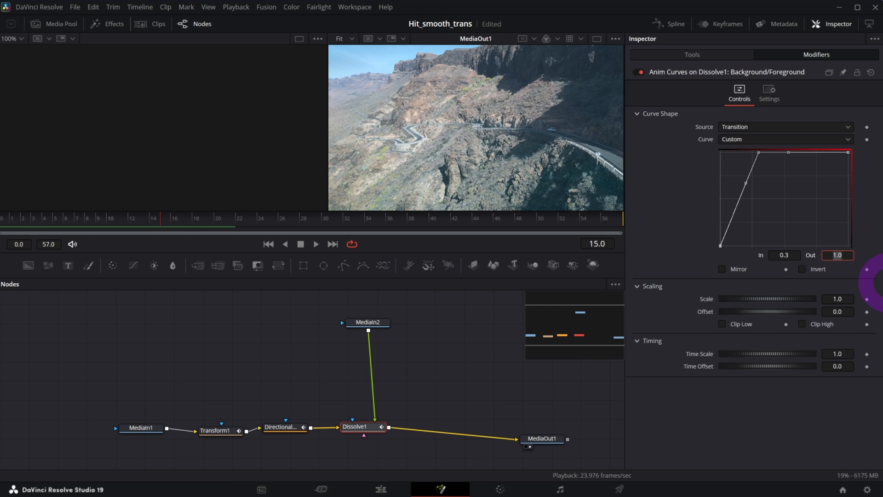
text(0)
key(Tab)
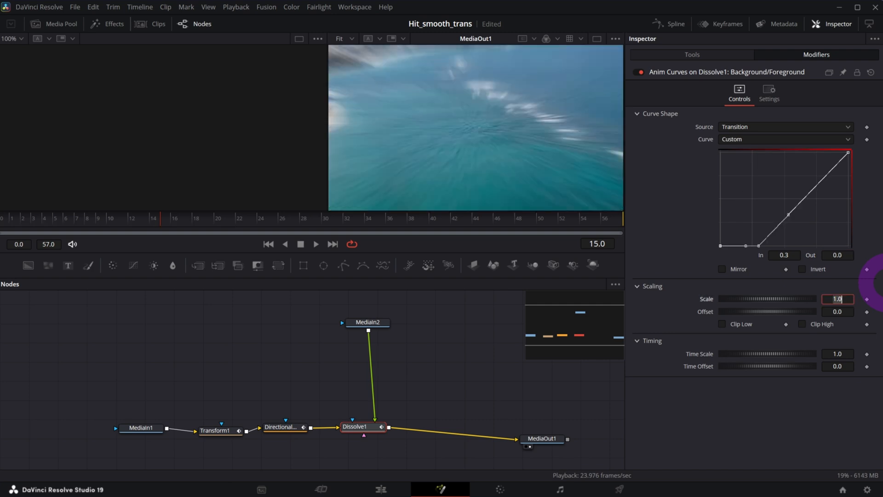
click(17, 222)
drag(17, 222, 430, 221)
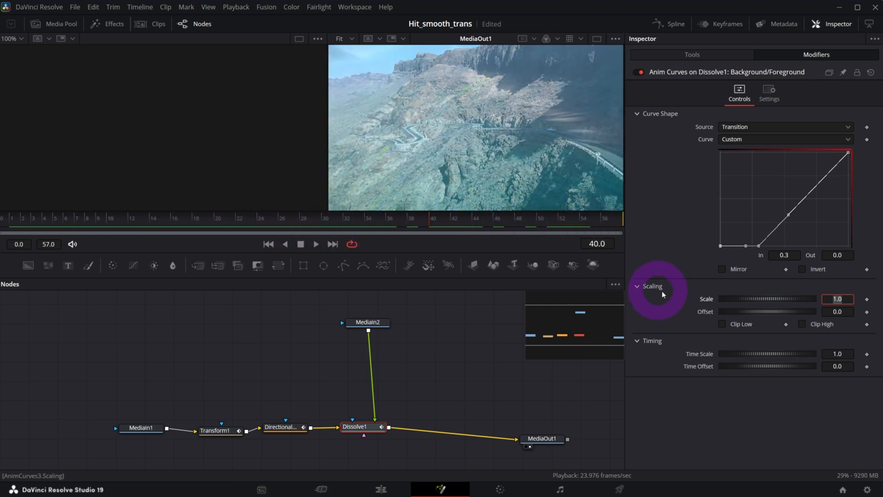
Bend the last section of the Background/Foreground curve into a steep rise with a soft ease-out, and play the transition to check it
click(789, 216)
drag(789, 217, 766, 157)
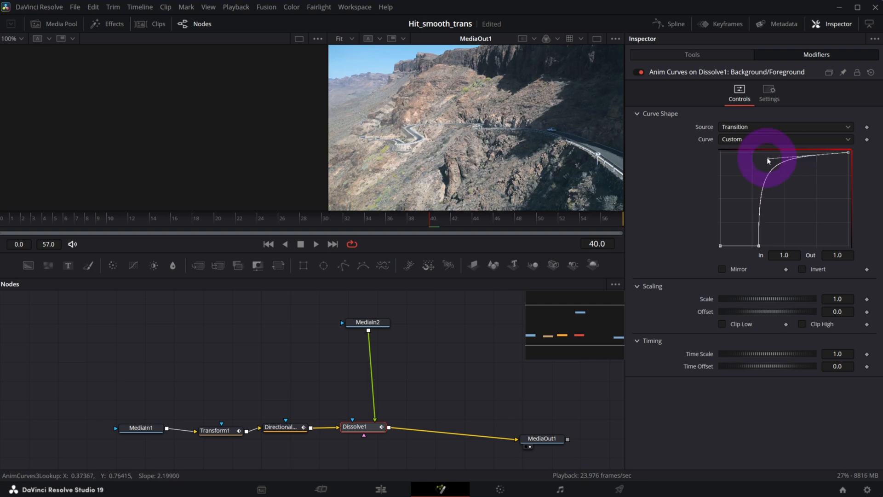
click(46, 221)
key(space)
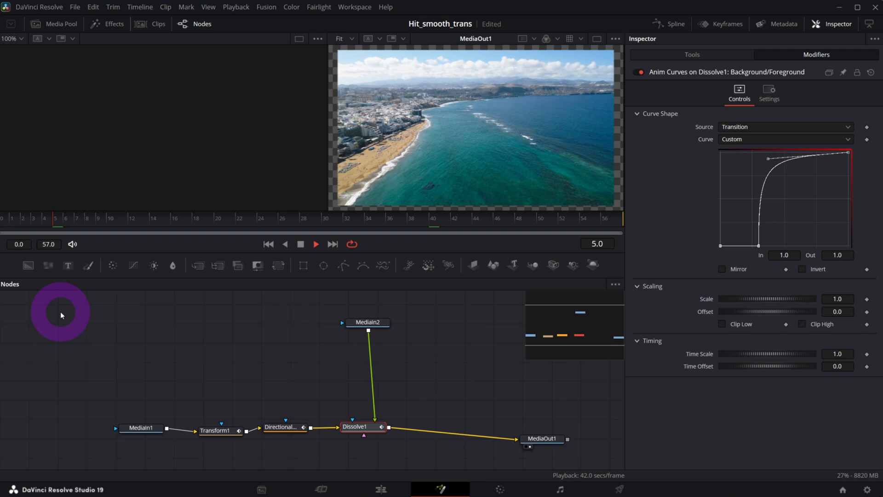
click(15, 223)
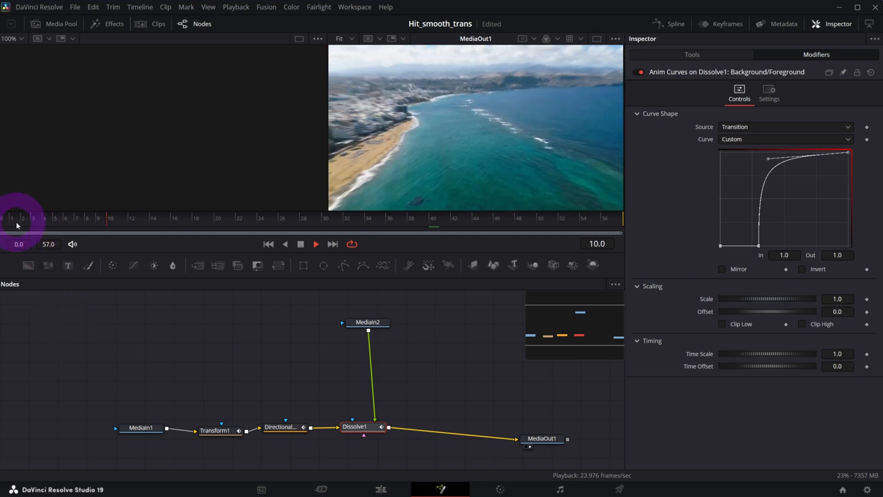
click(17, 222)
click(17, 222)
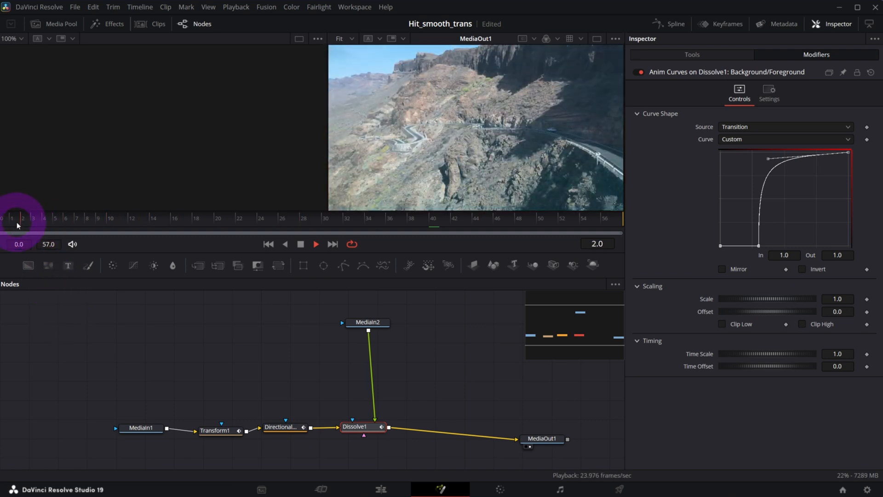
click(16, 221)
key(space)
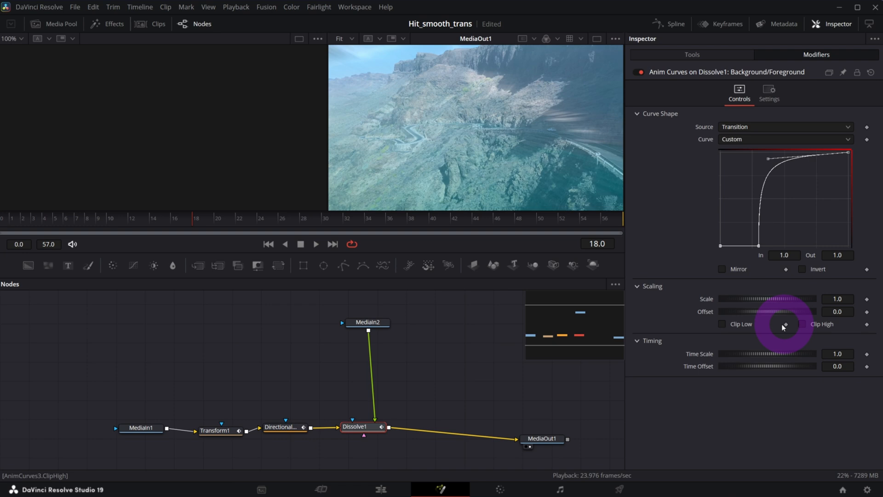
Set the In of the Background/Foreground curve's middle point to 0.28
click(759, 246)
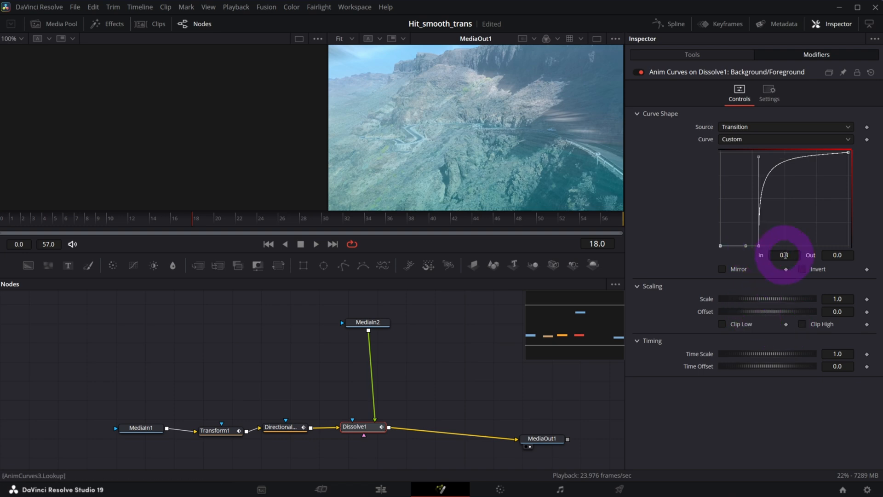
drag(785, 255, 776, 256)
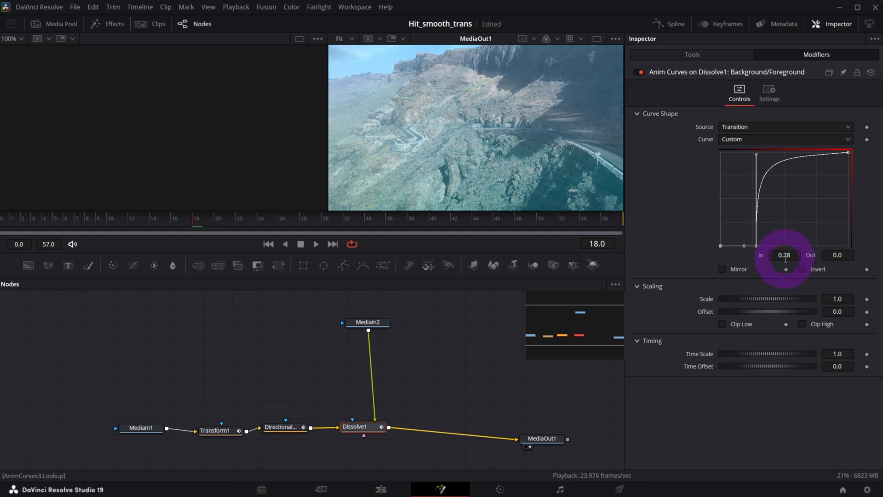
Play the transition from its opening frames to check the blend between the two clips
click(15, 217)
key(space)
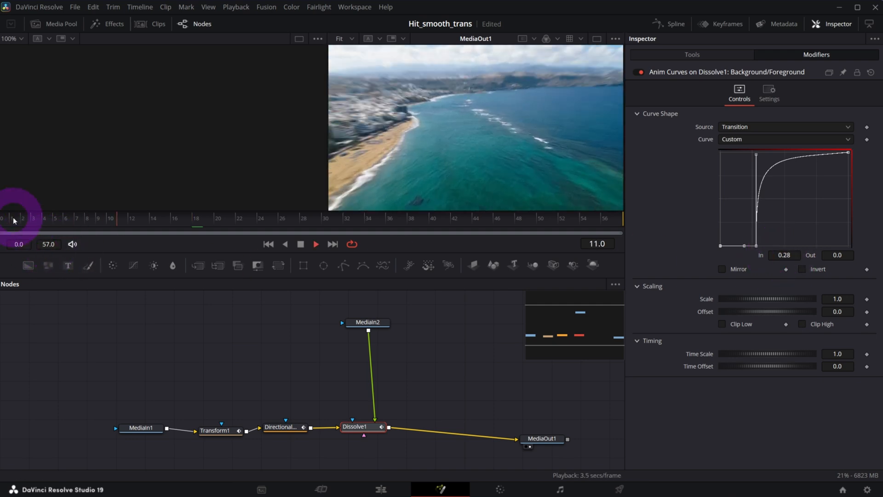
click(14, 219)
key(space)
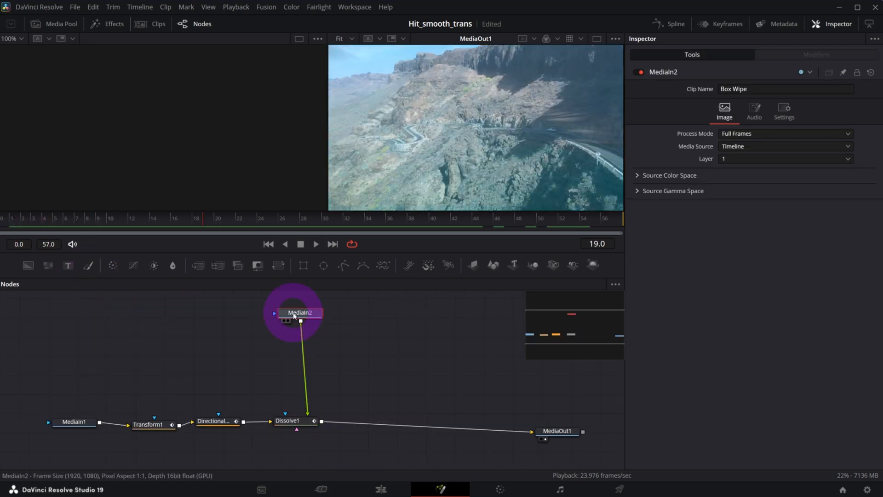
Insert a Drip node between MediaIn2 and Dissolve1, and align MediaIn2 and the Drip node above Dissolve1's foreground input
drag(294, 313, 296, 312)
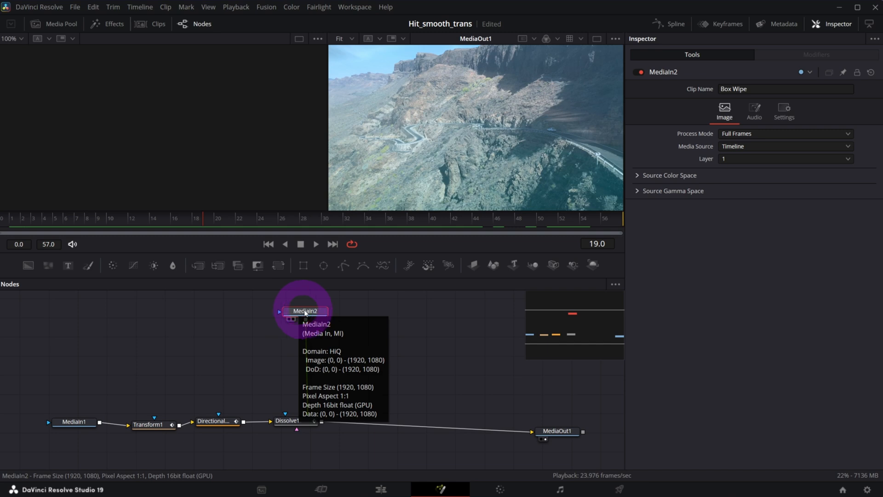
drag(297, 312, 299, 312)
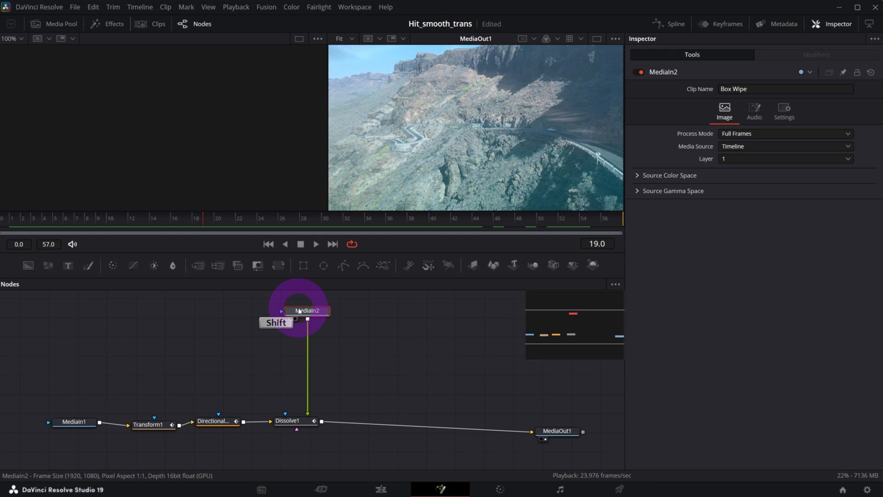
key(shift+space)
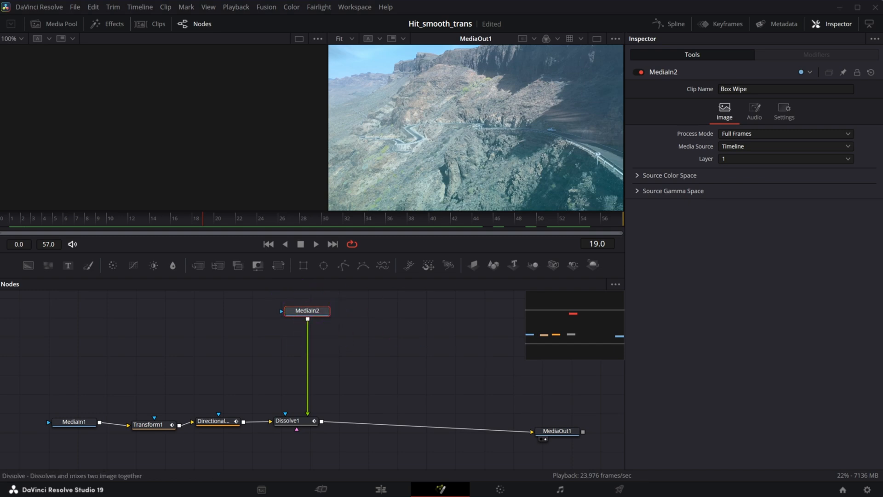
drag(486, 92, 480, 88)
text(warp)
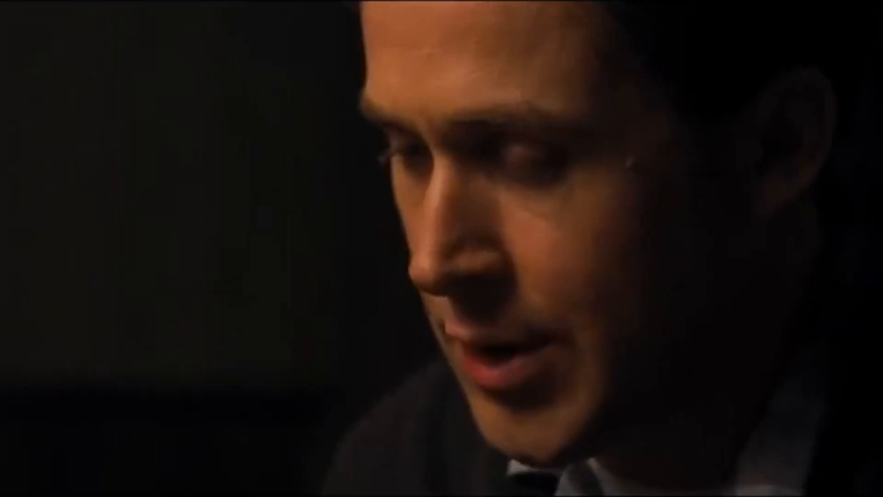
click(504, 313)
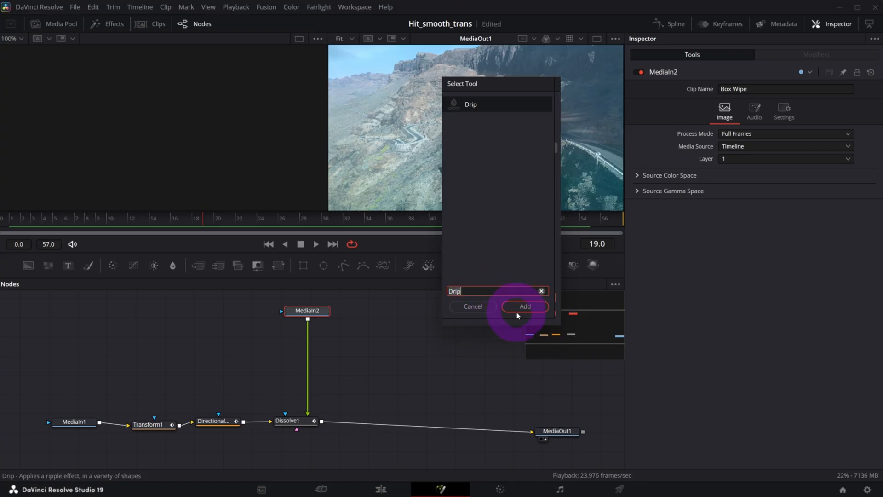
click(520, 309)
mouse_move(301, 331)
mouse_down()
mouse_move(315, 339)
mouse_move(302, 339)
mouse_up()
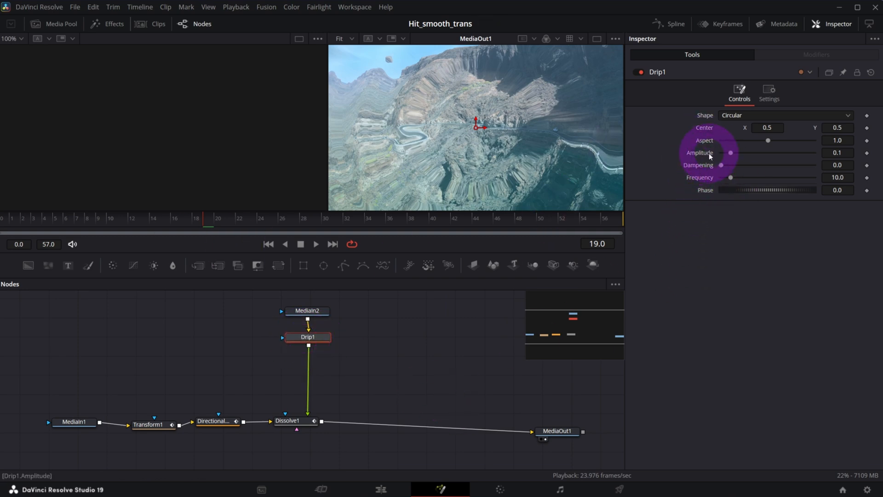
drag(308, 337, 306, 345)
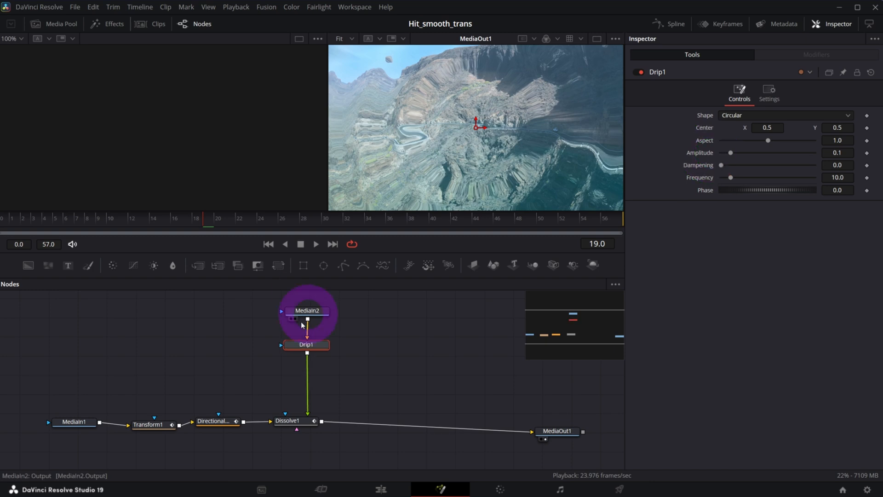
Play the transition to examine the static Drip ripple on the incoming clip
click(376, 376)
key(space)
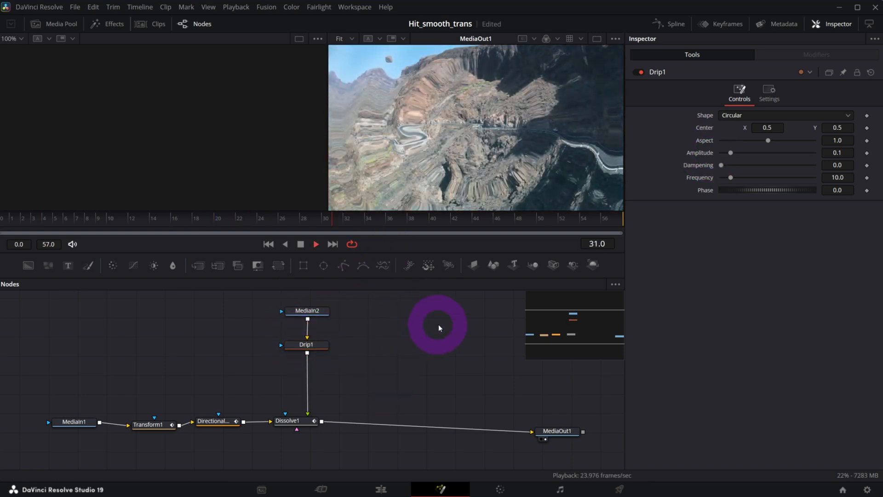
key(space)
Test the effect of Drip1's Phase, drive it with an Anim Curves modifier, and open the modifier's controls
drag(727, 199, 768, 194)
right_click(704, 192)
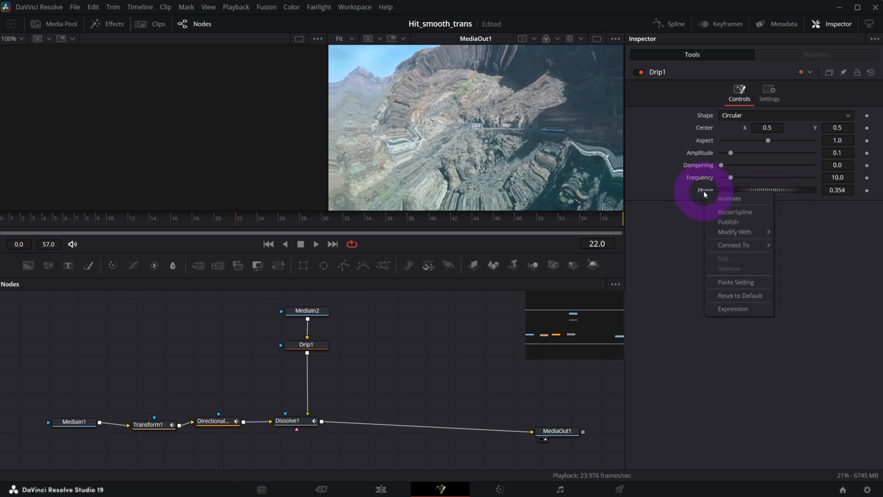
mouse_move(737, 231)
click(803, 231)
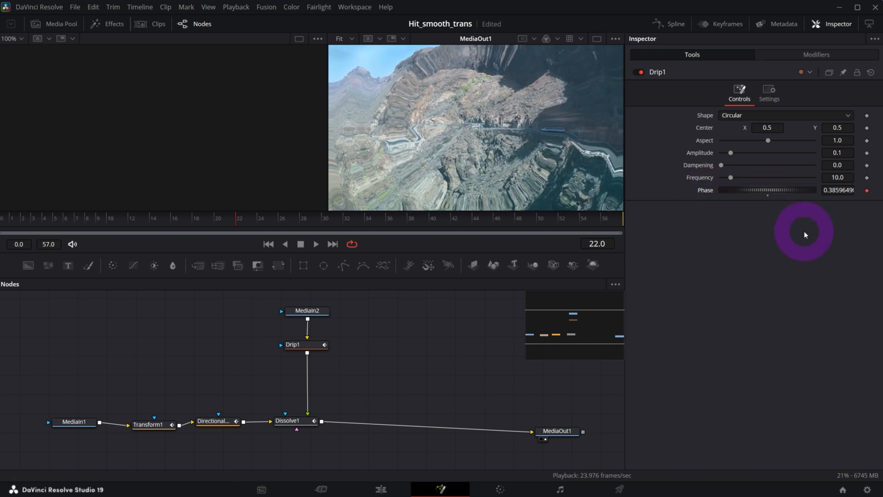
click(785, 54)
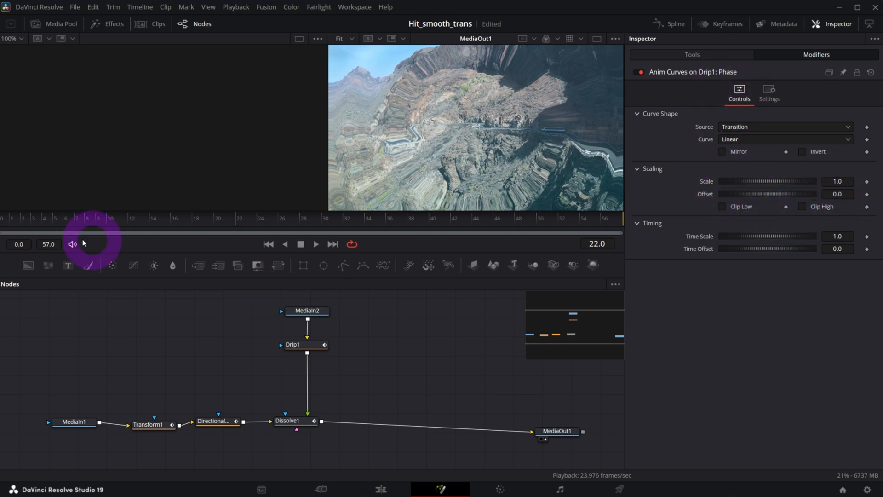
Play and scrub the transition from its opening frames to check the animated ripple phase
click(18, 222)
key(space)
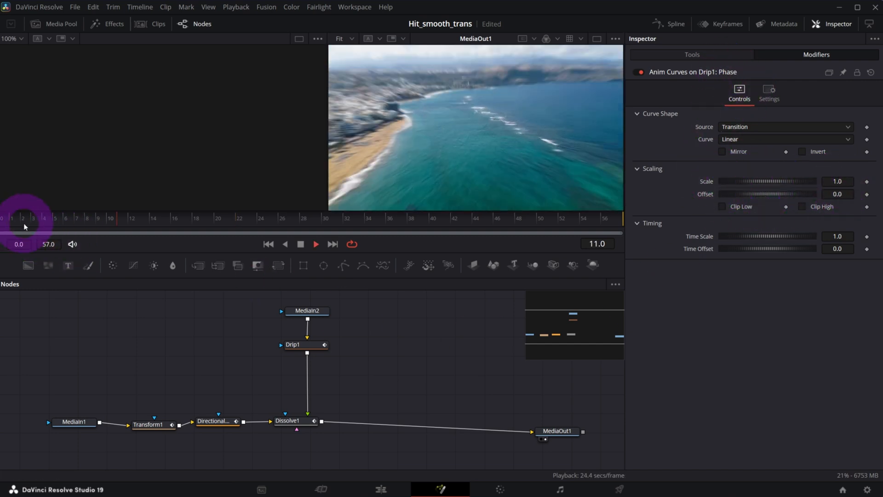
drag(48, 265, 393, 339)
drag(222, 223, 456, 222)
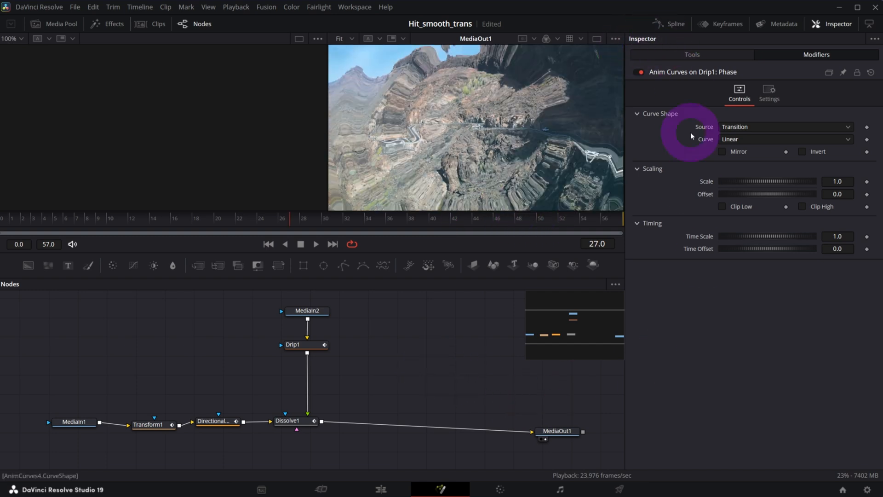
Test a weaker ripple with Amplitude 0.027 on Drip1, and drive the Amplitude with an Anim Curves modifier
click(692, 54)
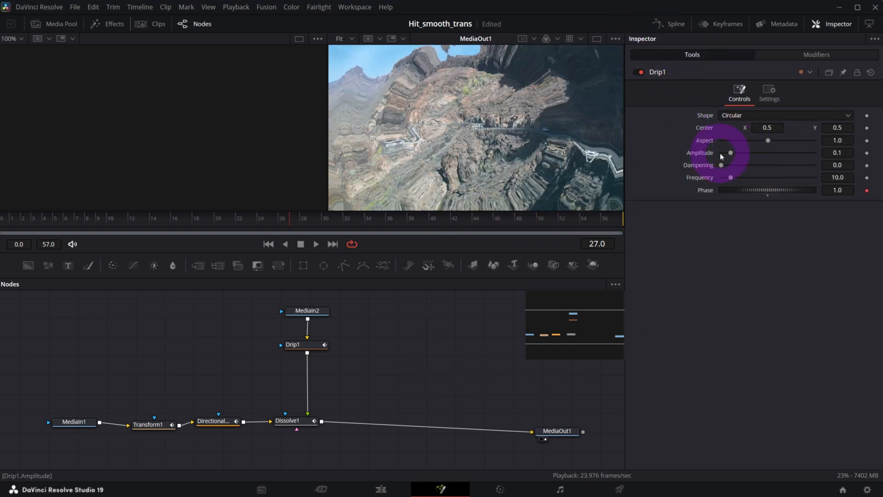
drag(731, 154, 723, 153)
right_click(696, 157)
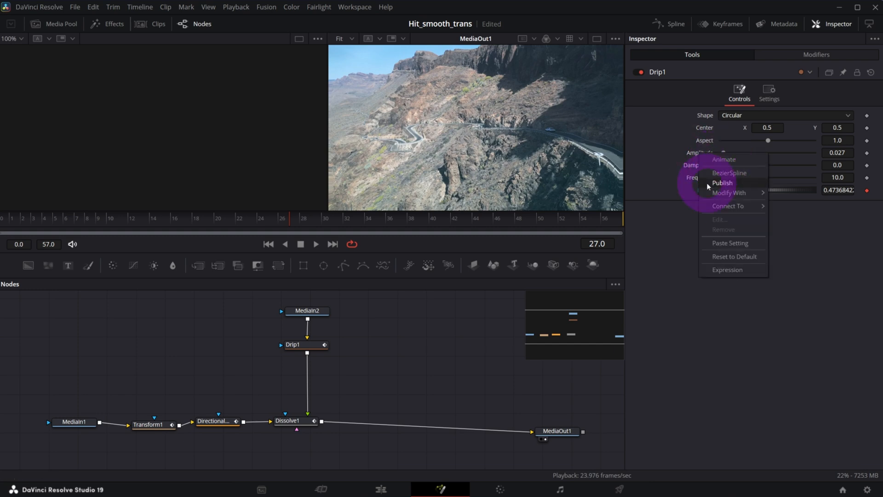
mouse_move(731, 192)
click(796, 194)
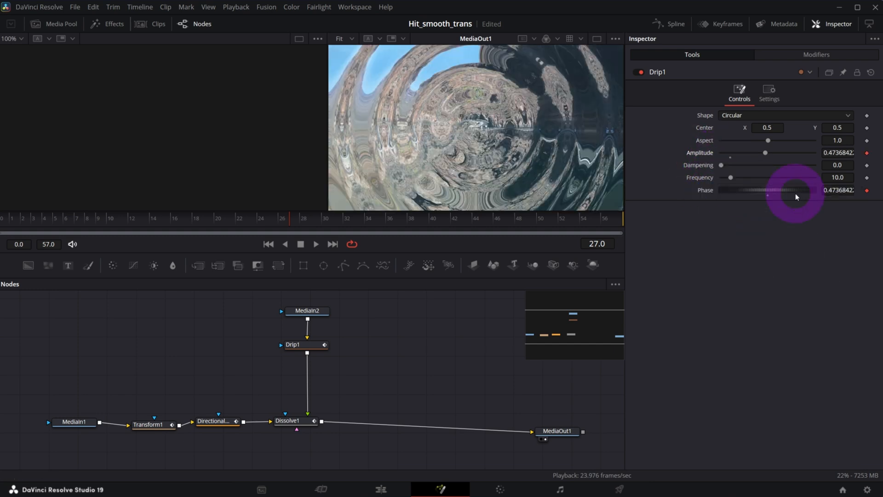
click(805, 55)
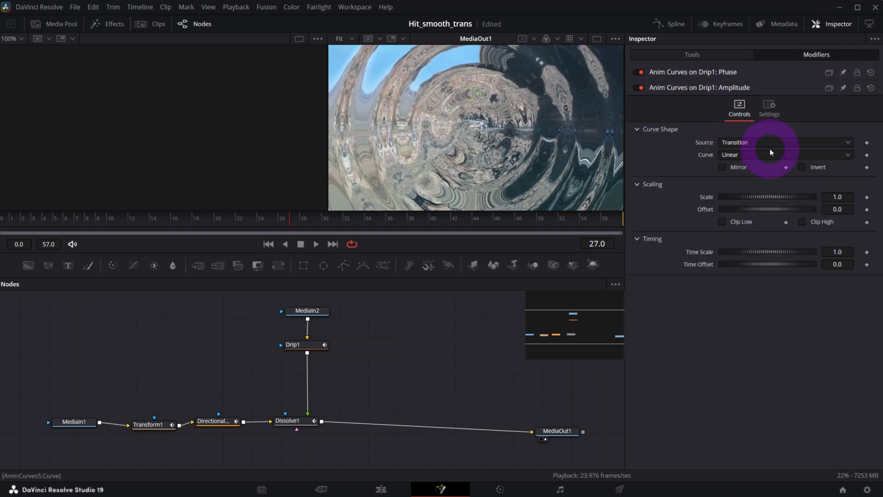
Change the Amplitude modifier's curve to Custom and add a point at In 0.3, Out 0.0
click(735, 156)
click(735, 191)
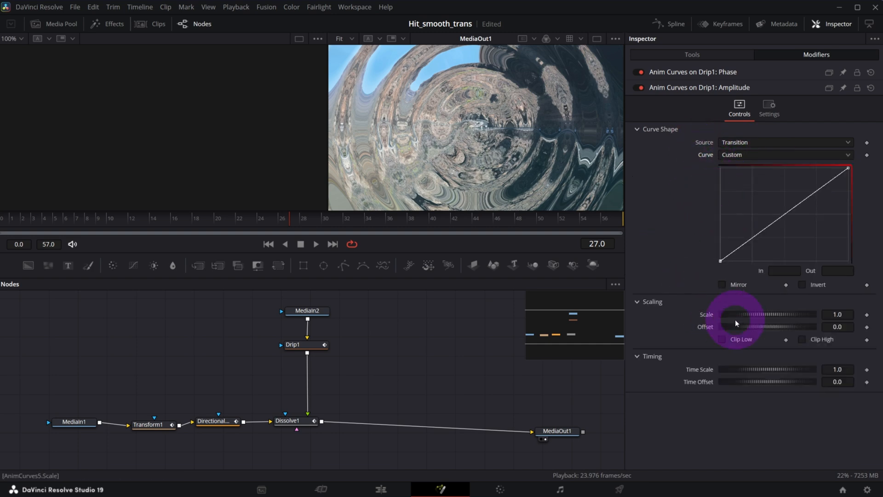
click(768, 230)
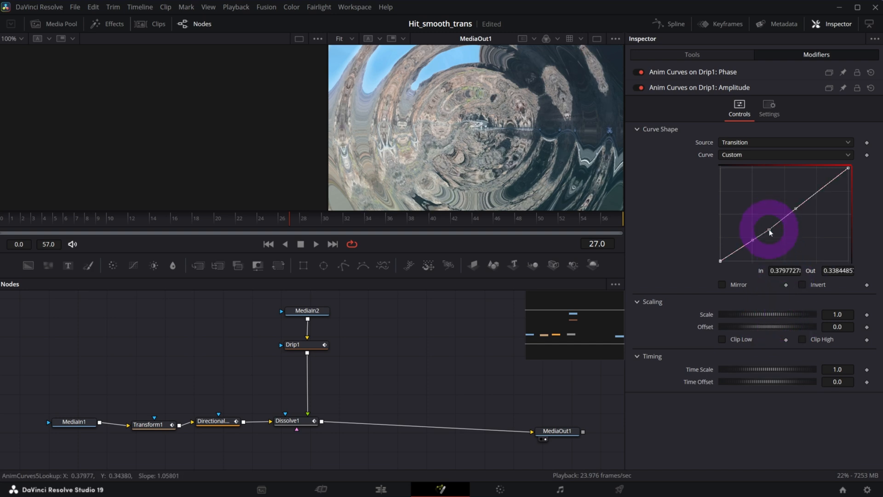
double_click(785, 271)
text(0)
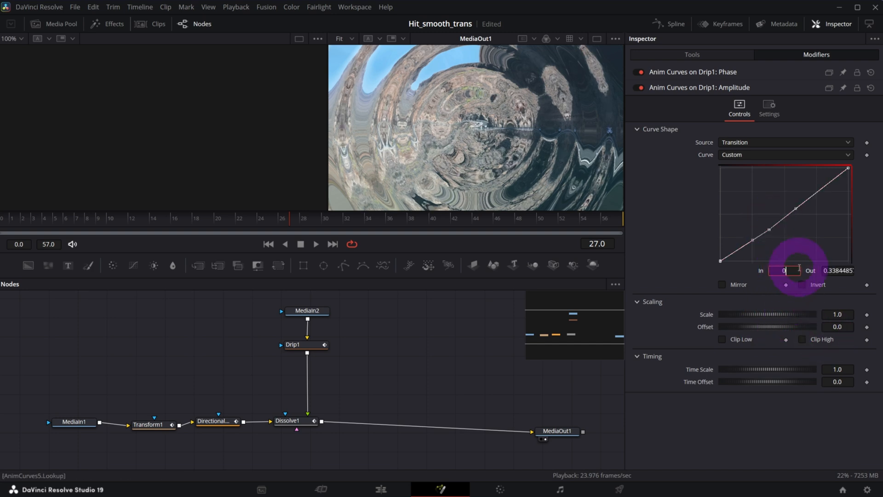
text(.3)
double_click(837, 270)
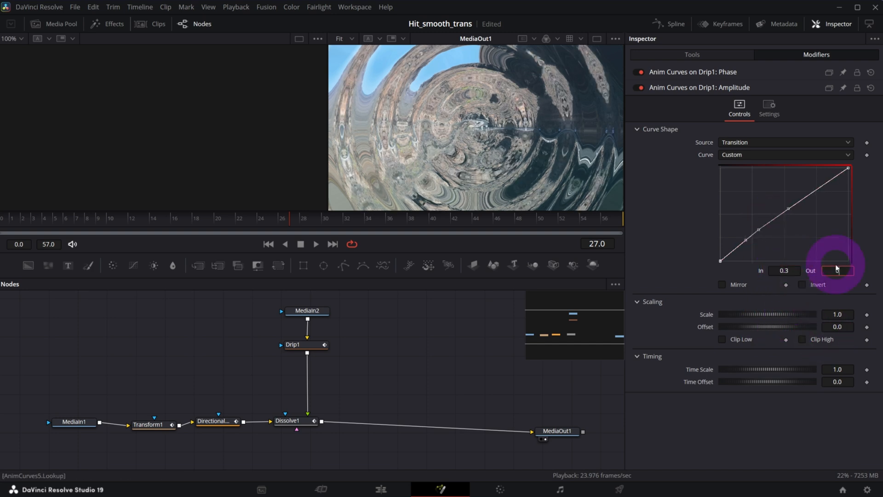
text(0)
key(Tab)
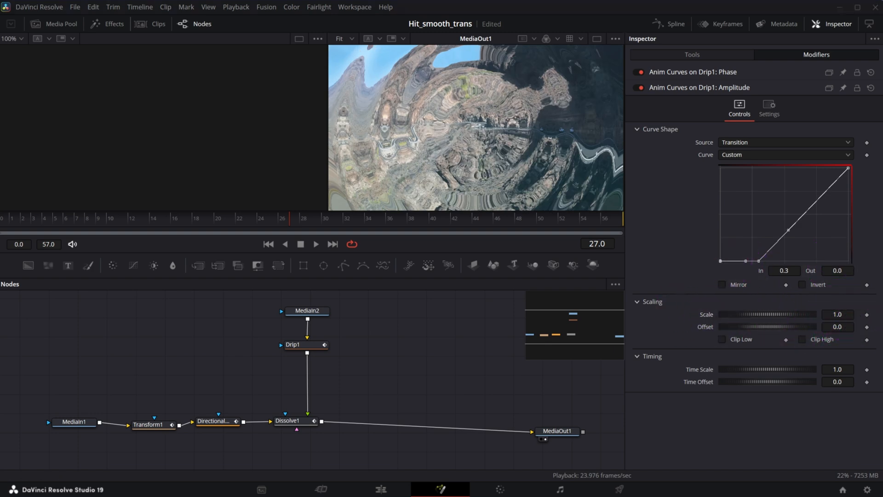
Set the Amplitude modifier's Scale to 0.04 and add a second curve point at In 0.31114, Out 1.0
click(842, 315)
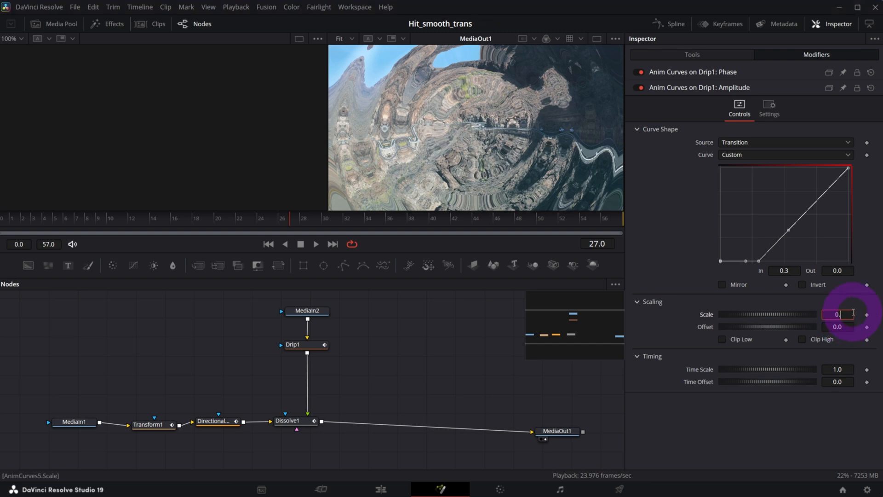
click(730, 297)
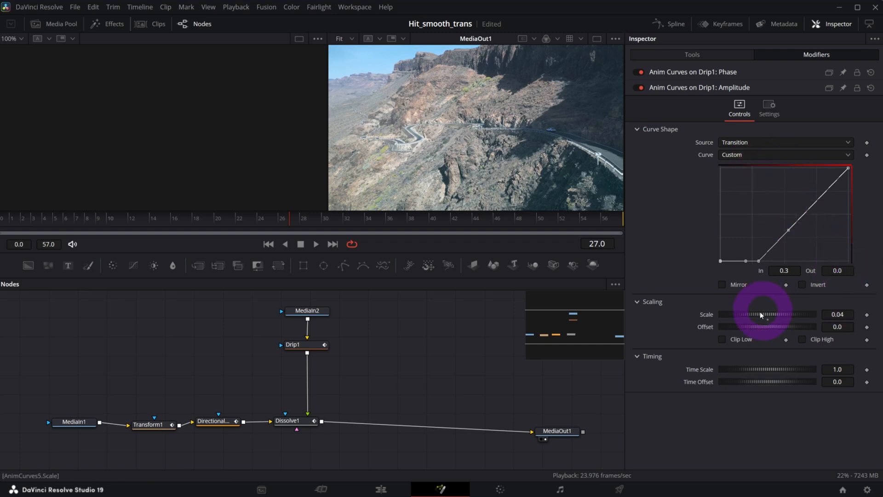
click(777, 241)
drag(778, 241, 774, 233)
double_click(828, 271)
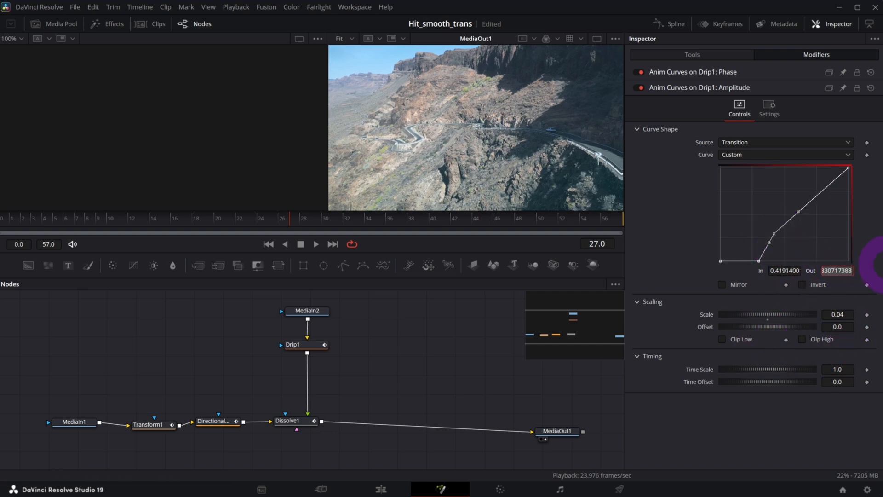
text(1)
key(Tab)
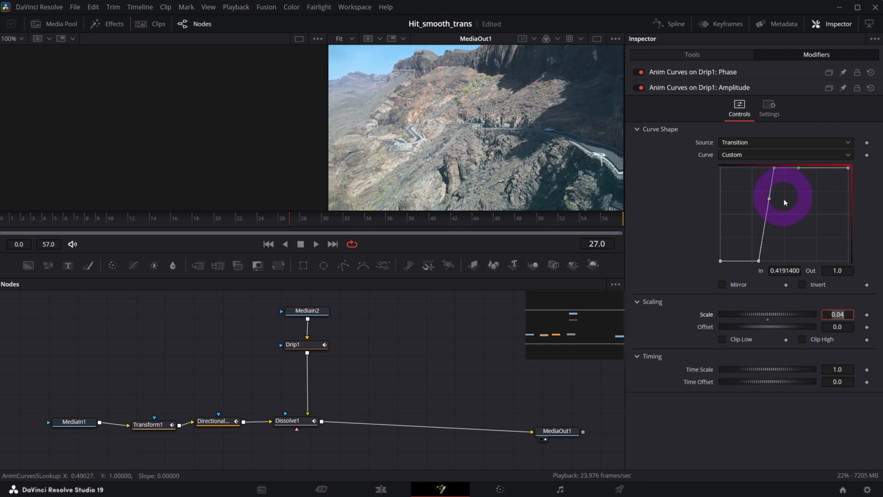
drag(787, 271, 735, 276)
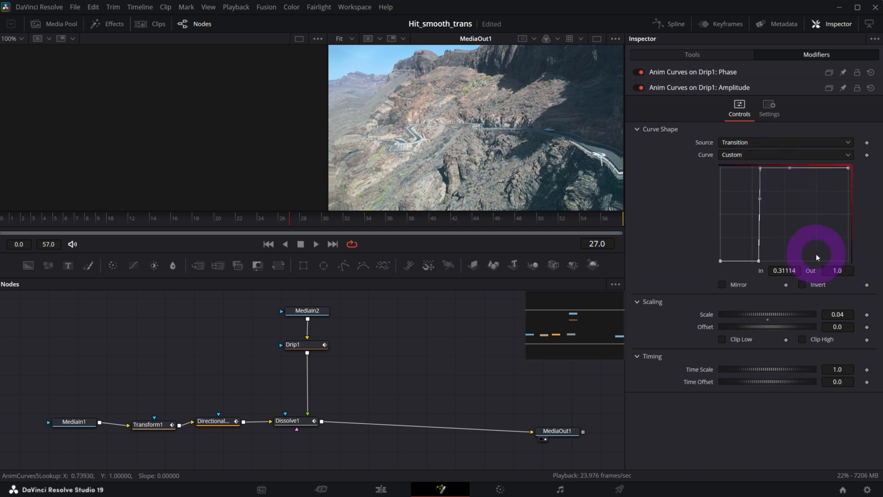
Set the Out of the Amplitude curve's end point to 0.0
click(851, 172)
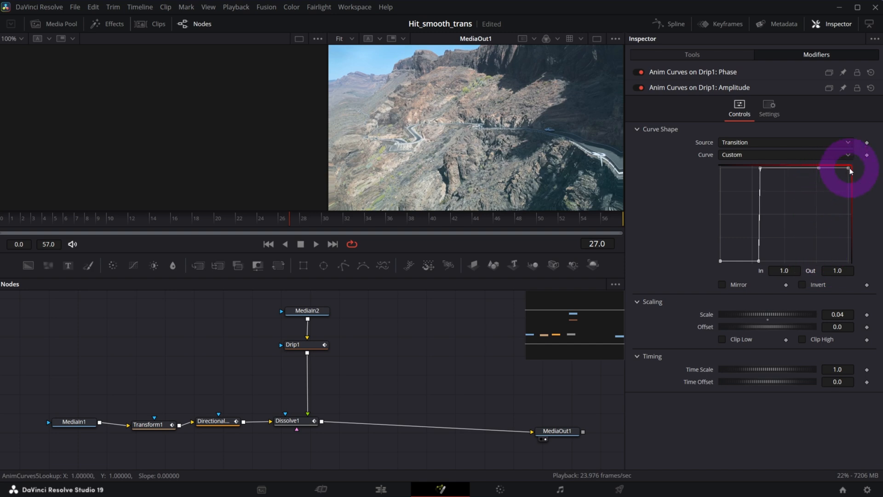
click(851, 270)
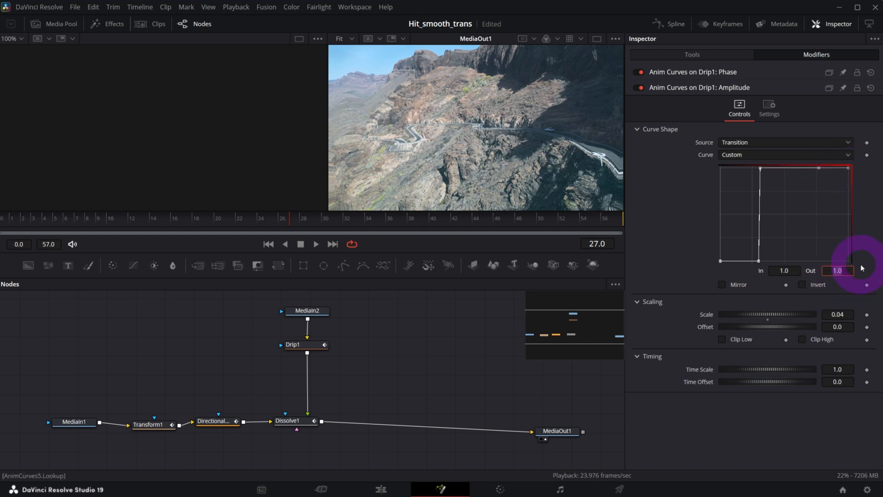
key(Tab)
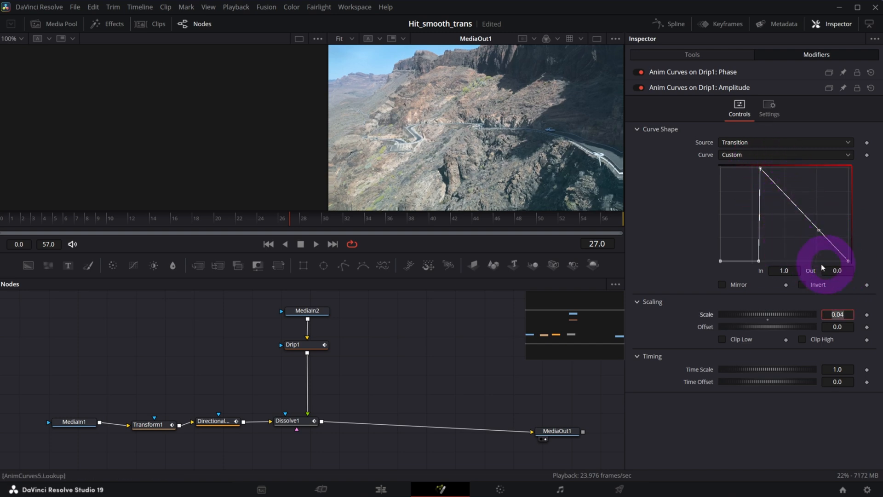
Bend the falling section of the Amplitude curve into a smooth S-shape, and play the transition to check the ripple
drag(819, 233, 779, 257)
drag(761, 171, 816, 192)
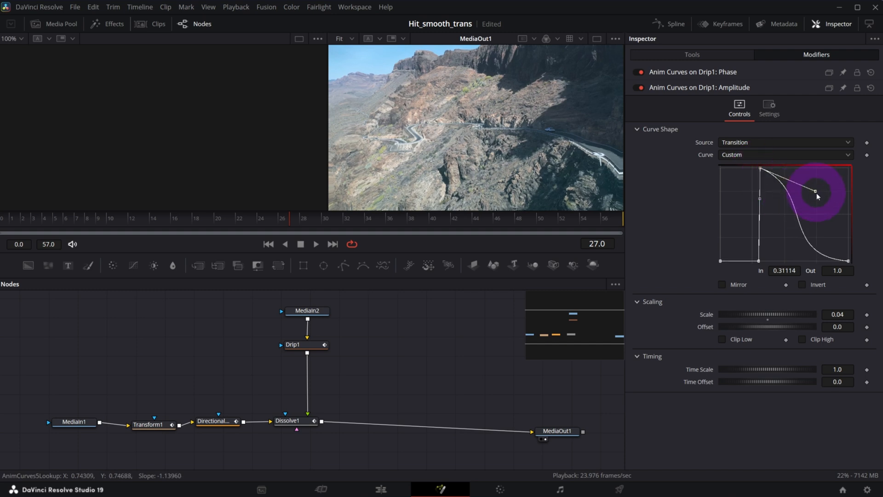
click(316, 244)
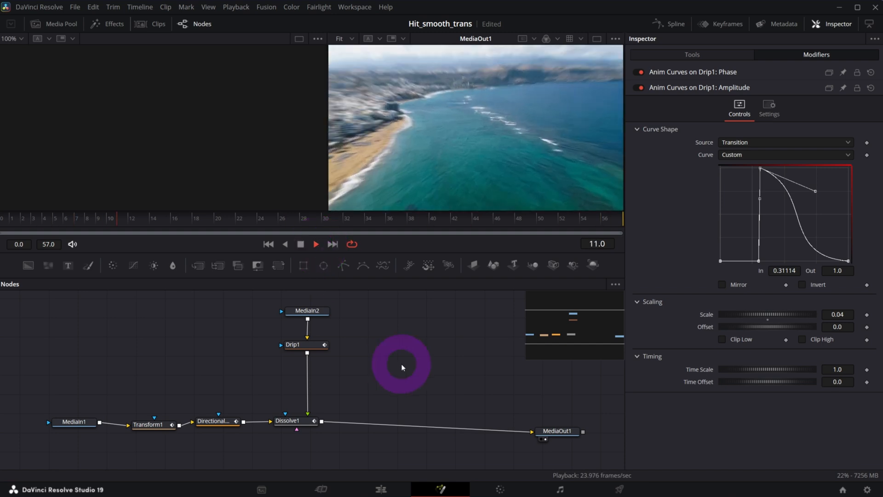
key(space)
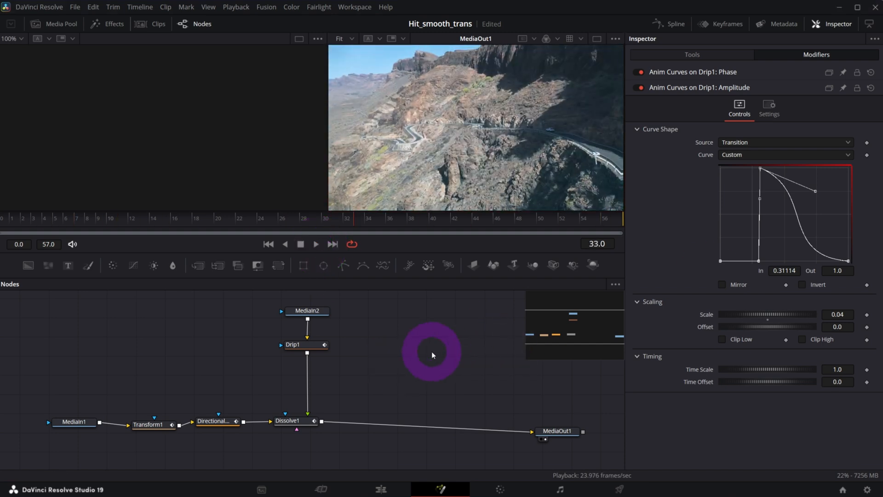
Add a Camera Shake node after Dissolve1 and place it in the connection between Dissolve1 and MediaOut1
click(590, 327)
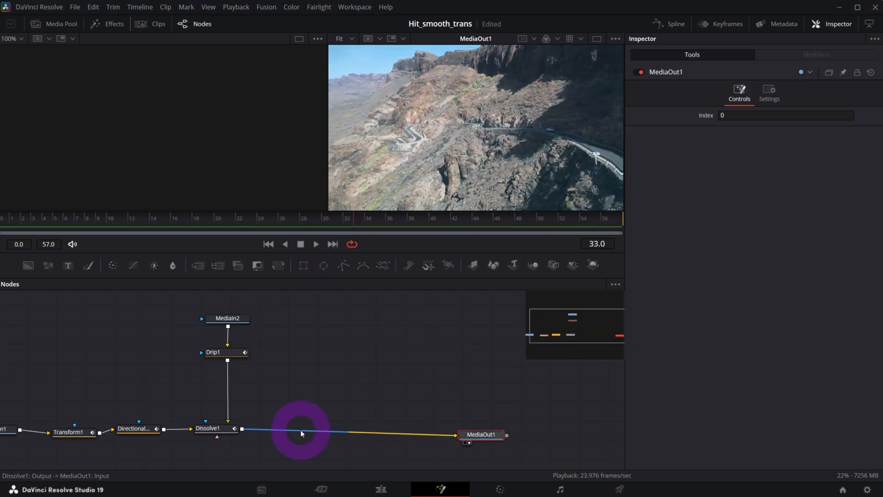
drag(207, 428, 219, 431)
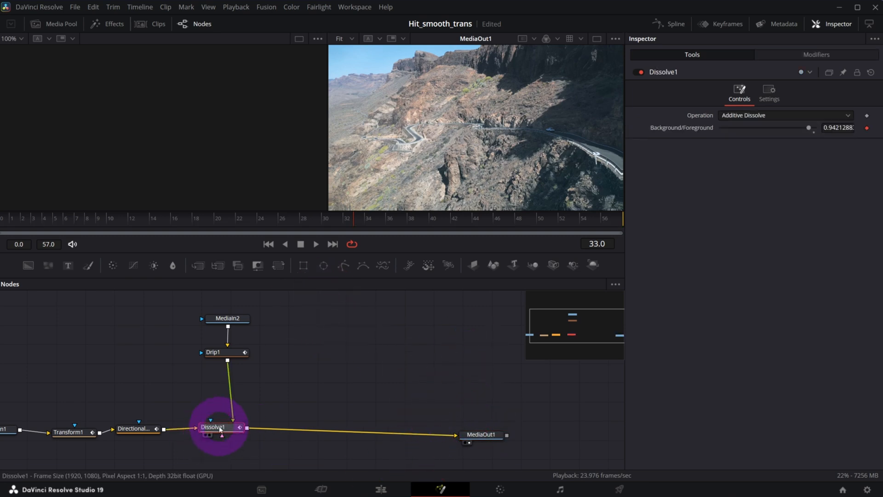
key(shift+space)
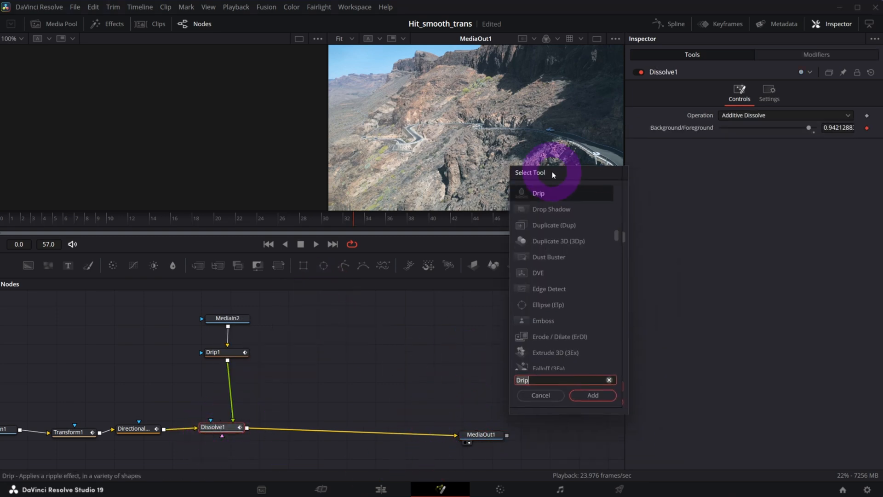
text(Camera Shake)
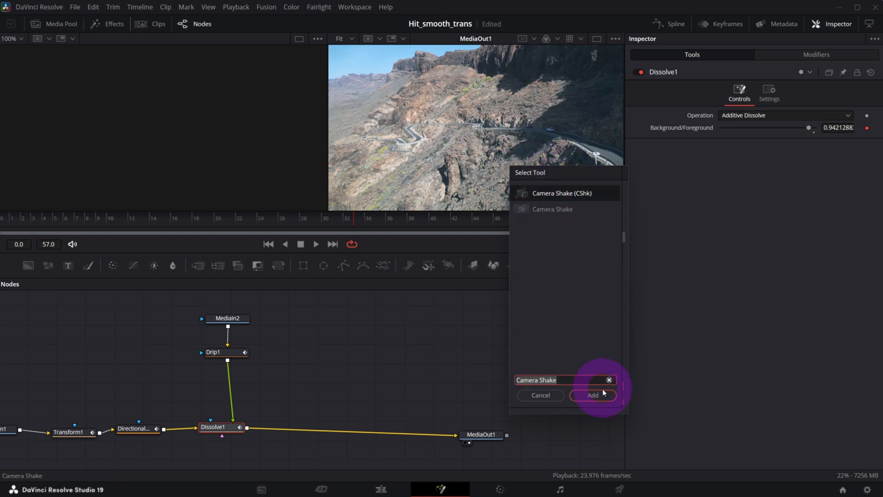
click(593, 395)
drag(463, 424, 318, 428)
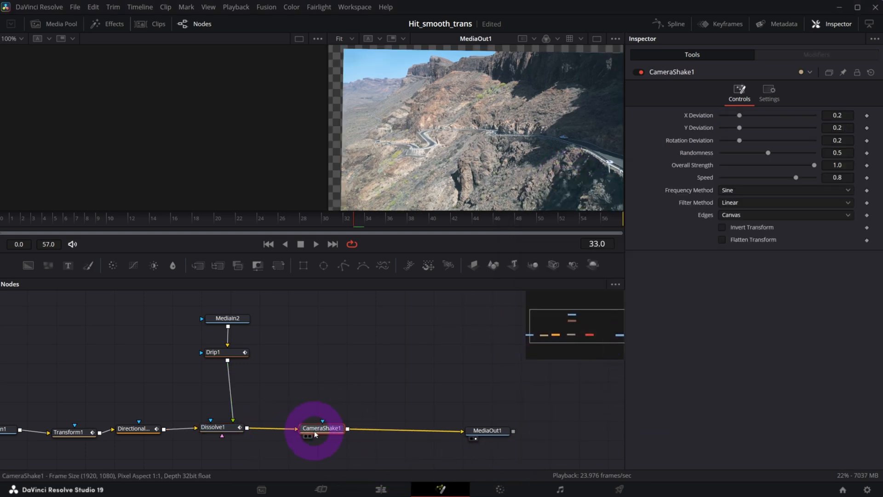
drag(316, 432, 320, 429)
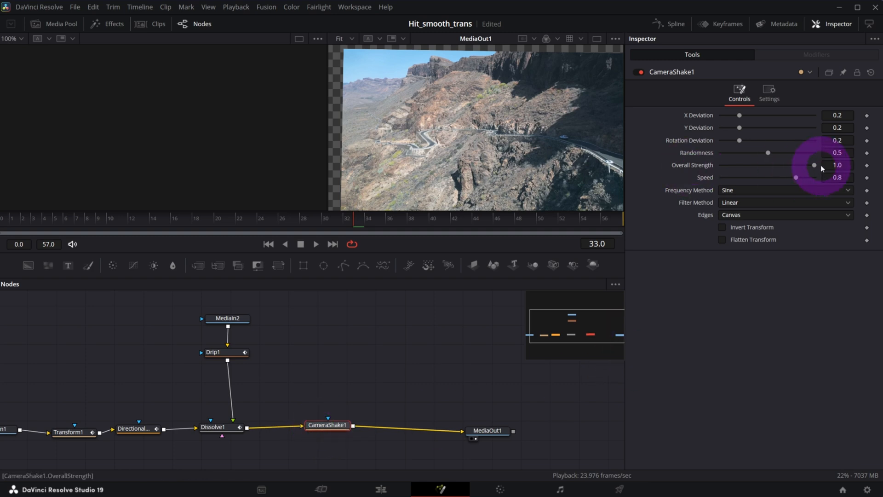
Modify CameraShake1's Overall Strength with Anim Curves and change the modifier's curve to Custom
drag(813, 167, 694, 169)
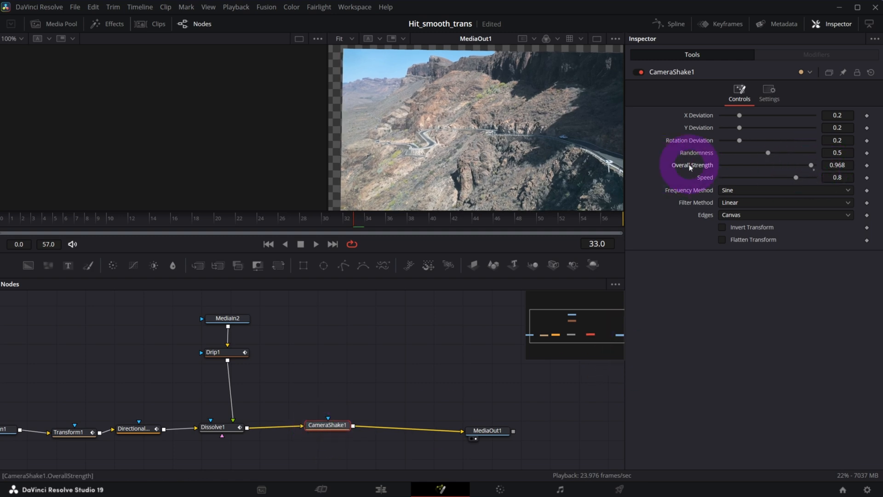
right_click(686, 166)
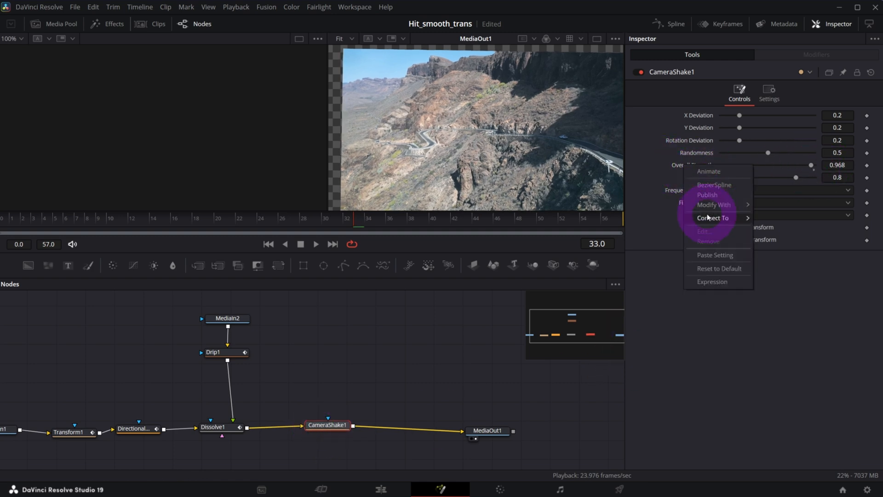
mouse_move(719, 203)
click(782, 207)
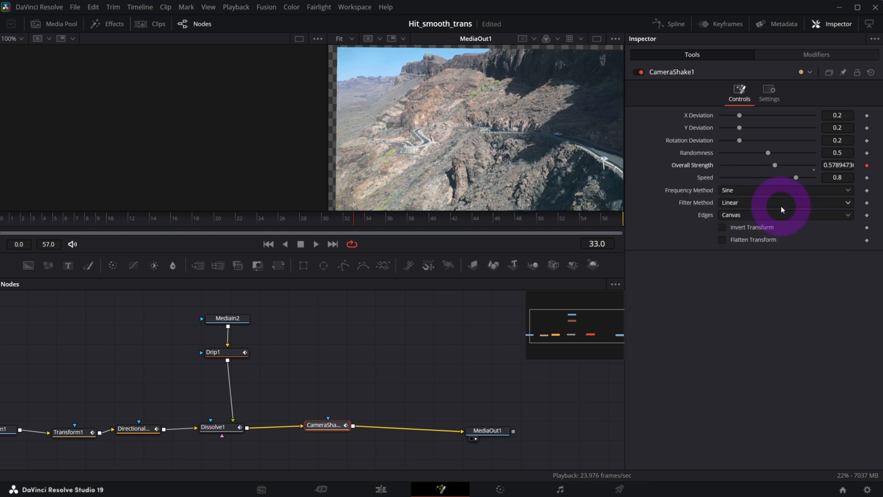
click(798, 54)
click(764, 146)
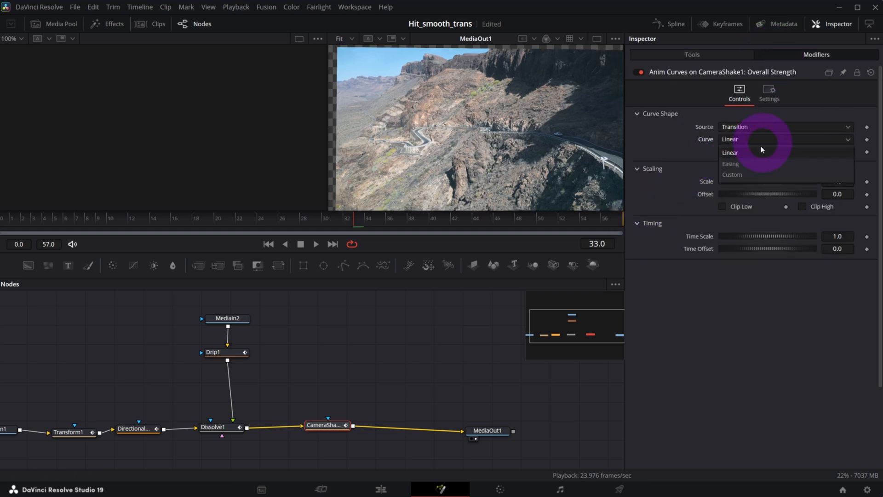
click(739, 174)
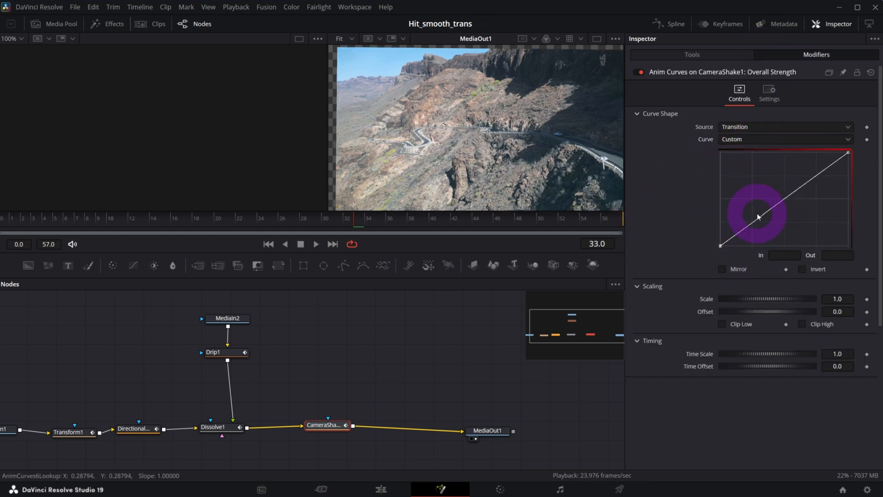
Add a point at In 0.3, Out 0.0 to the Overall Strength curve
drag(759, 216, 758, 221)
click(780, 255)
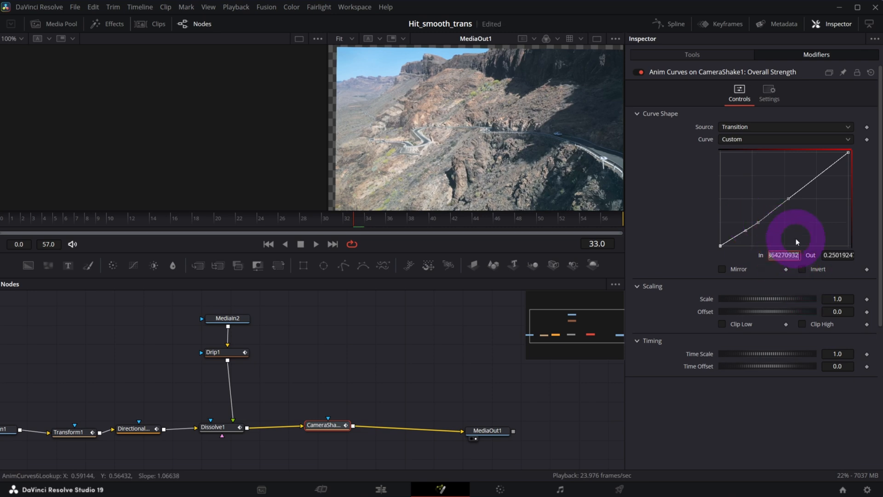
key(Tab)
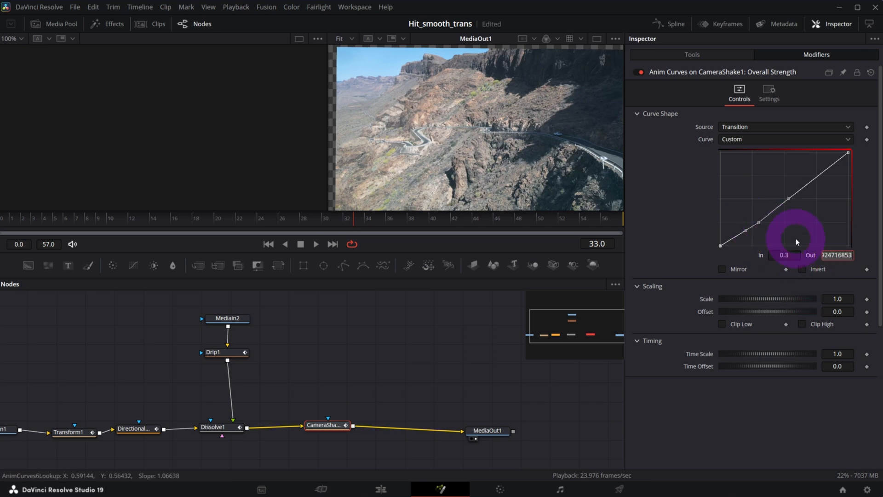
text(0)
key(Tab)
Add a second point to the Overall Strength curve at In 0.341501, Out 1.0, making a steep rise
drag(789, 214, 774, 153)
click(840, 255)
text(1)
key(Tab)
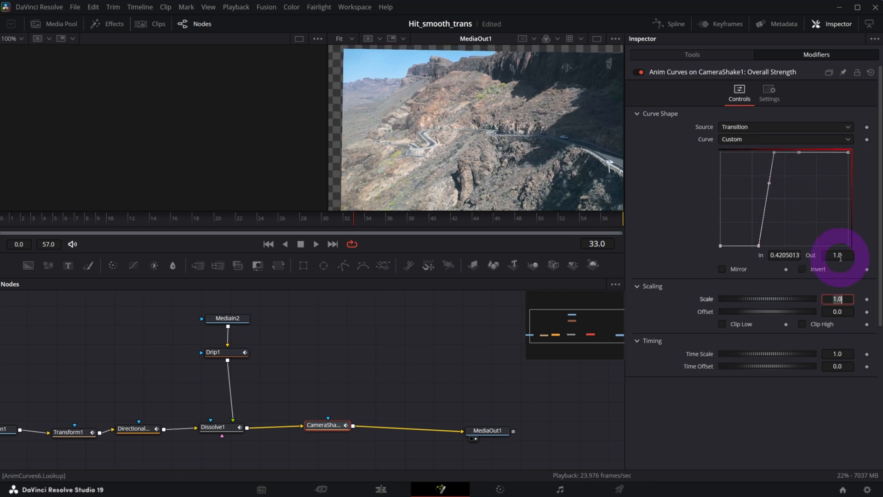
click(788, 255)
click(720, 253)
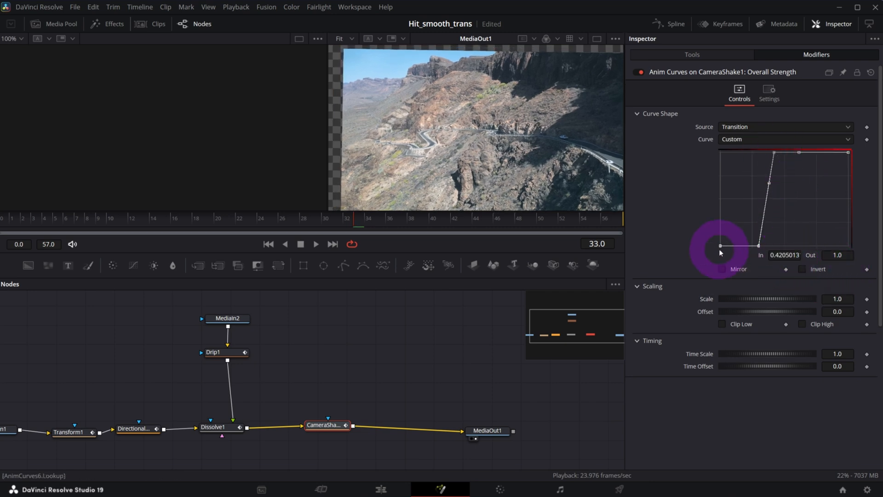
drag(784, 255, 743, 258)
click(785, 255)
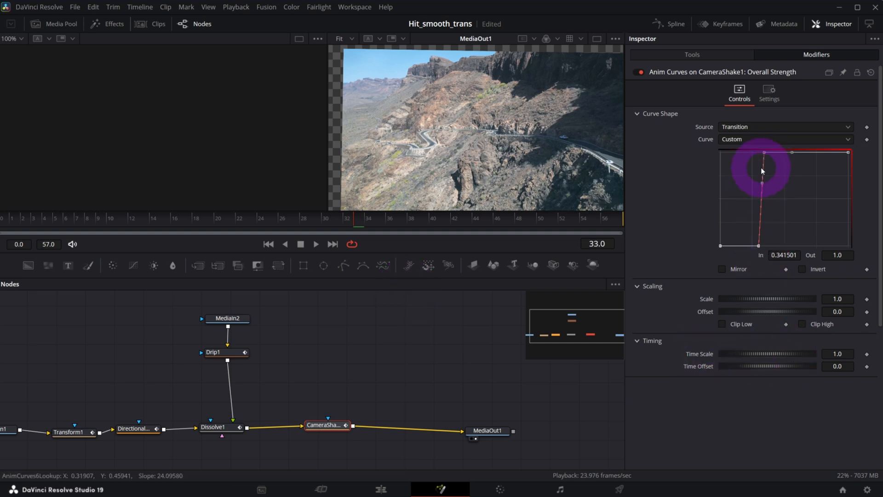
click(759, 246)
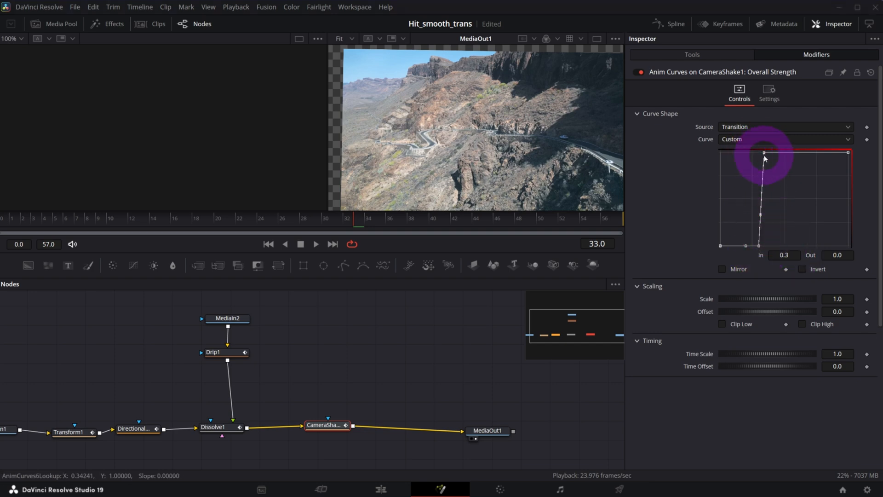
Set the Scale of the Overall Strength modifier to 0.4
click(845, 300)
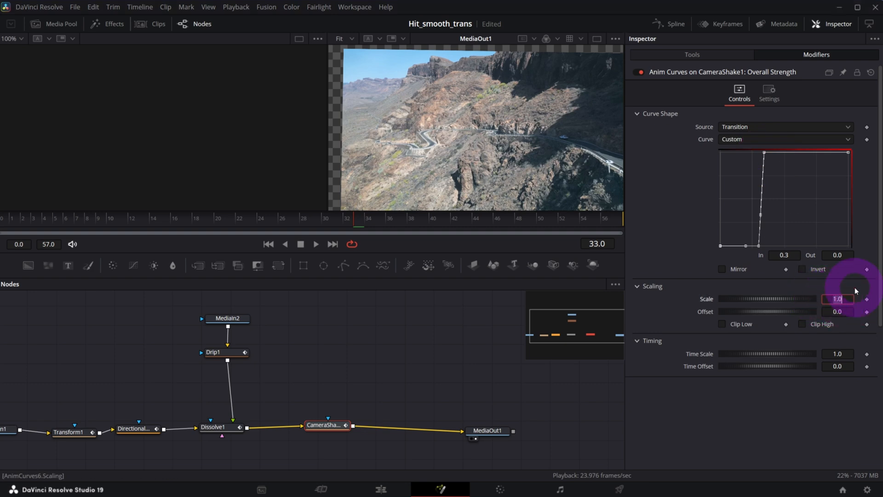
text(0.4)
key(Tab)
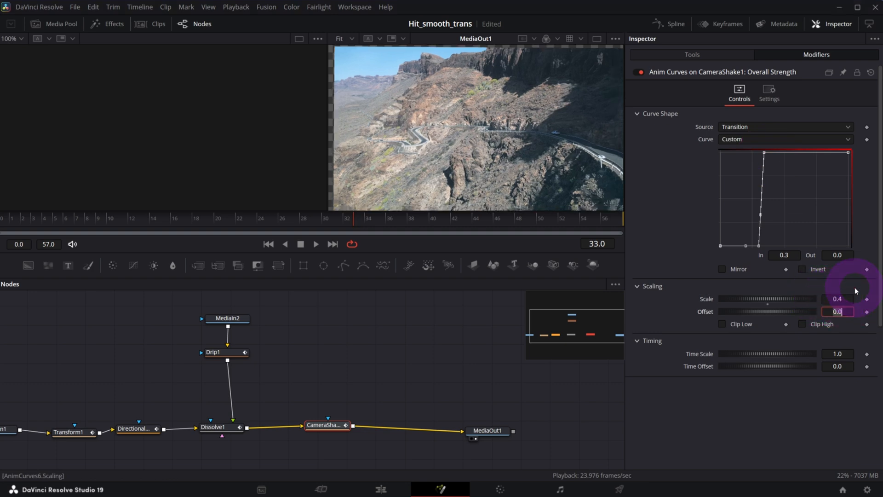
Move the Overall Strength curve's end point to about In 0.576, Out 0.0, and play the transition to check the shake
drag(848, 153, 795, 251)
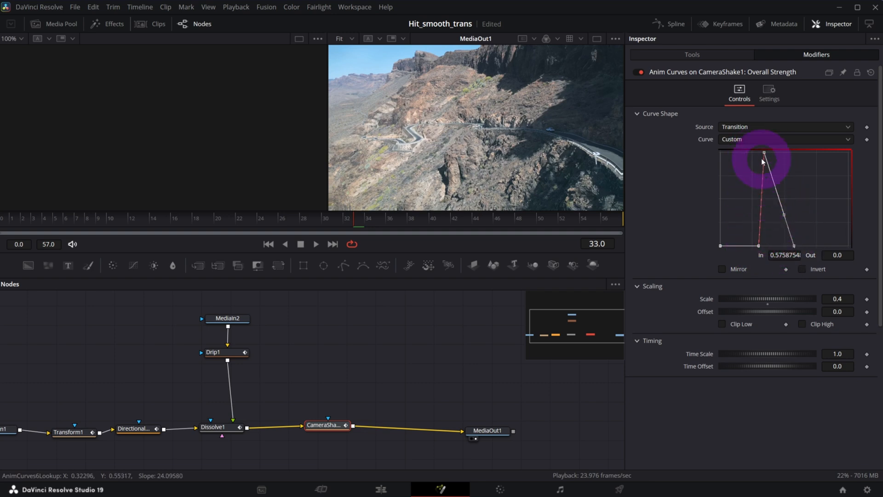
click(317, 245)
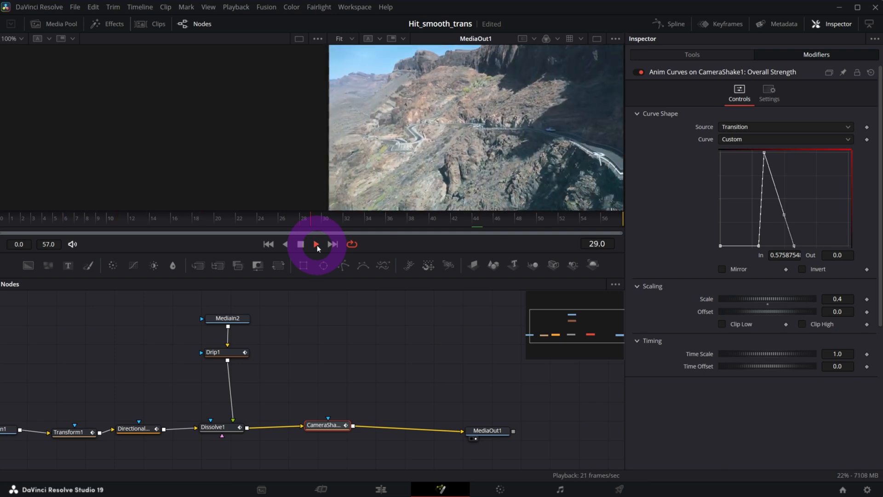
click(300, 243)
Set CameraShake1's Edges to Mirror and scrub through the middle of the transition to check the borders
click(710, 56)
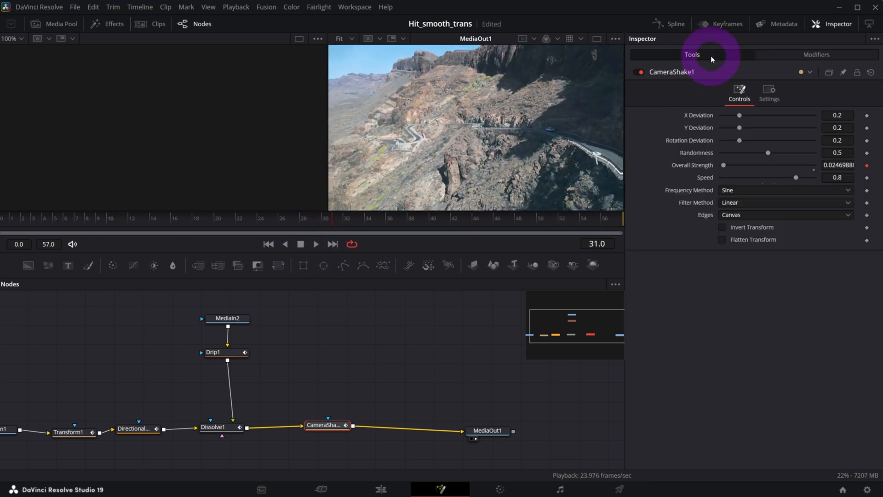
click(731, 215)
click(734, 250)
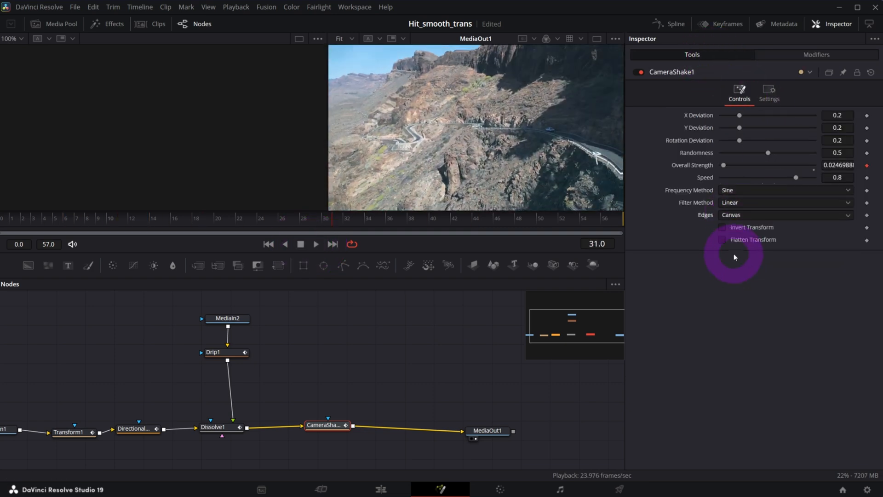
click(731, 215)
click(731, 261)
drag(348, 220, 322, 220)
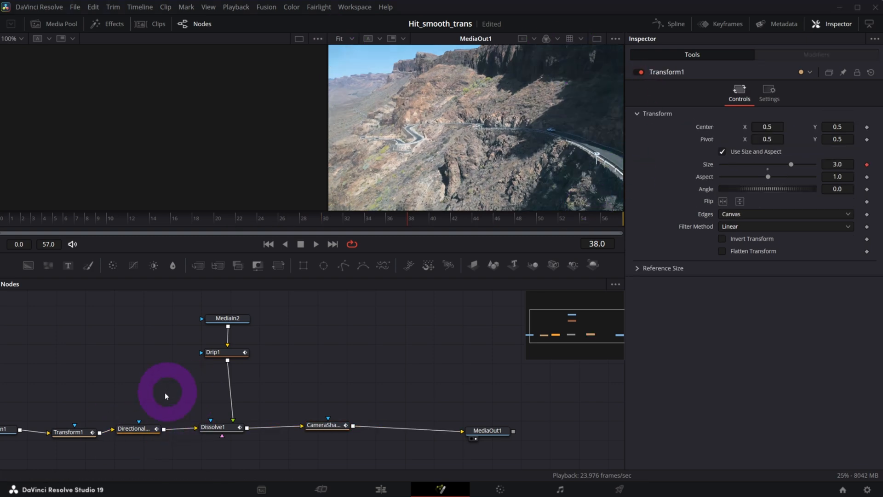
Set the Edges option of the Transform1 node to Mirror
click(69, 431)
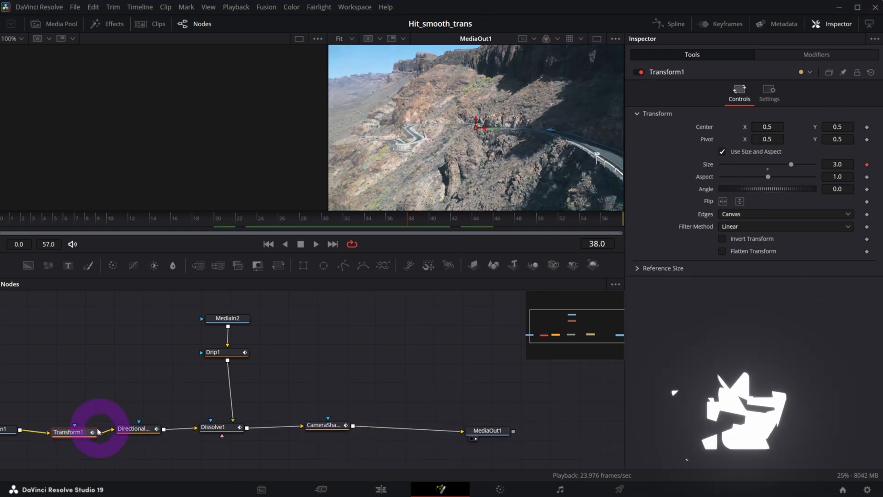
drag(73, 430, 72, 428)
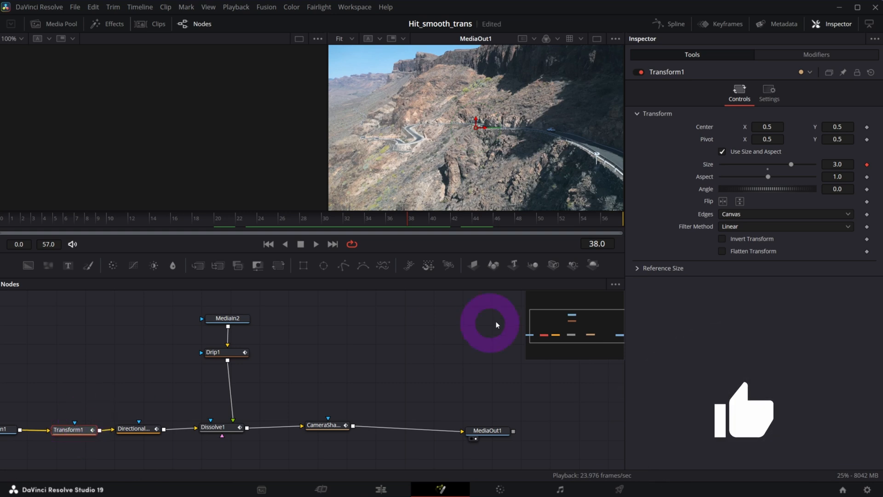
click(732, 217)
click(731, 258)
Compare Canvas with Mirror edges on Transform1 at frame 2, restore Mirror, and play the transition from frame 0
click(737, 218)
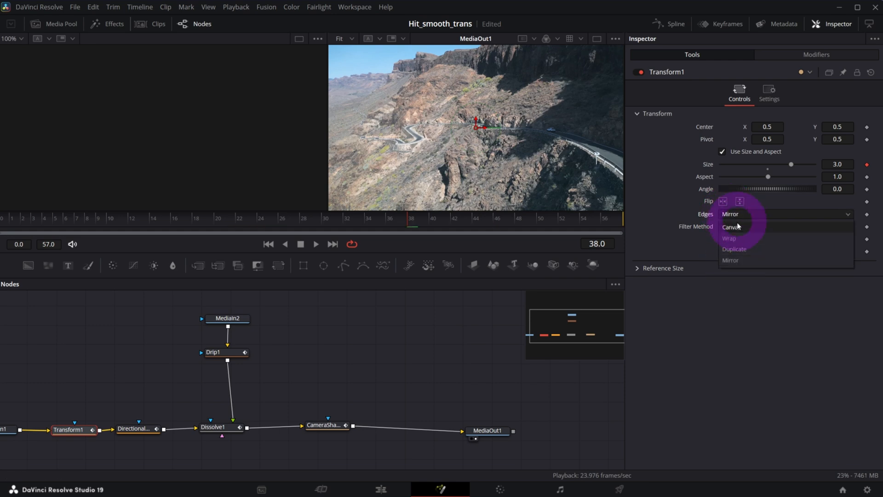
click(731, 227)
click(28, 224)
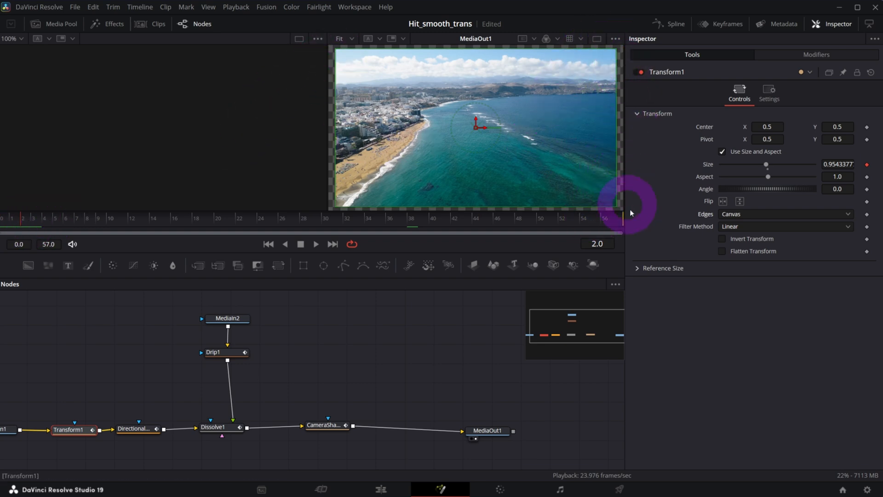
click(737, 214)
click(741, 263)
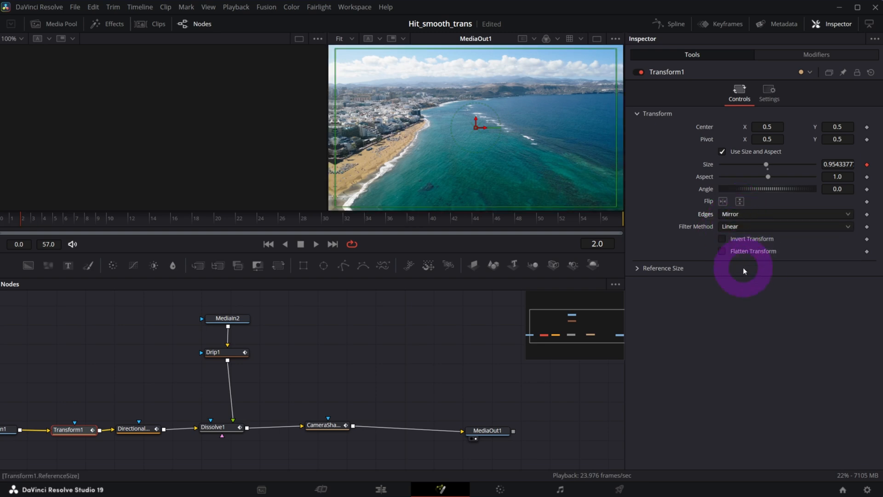
click(5, 218)
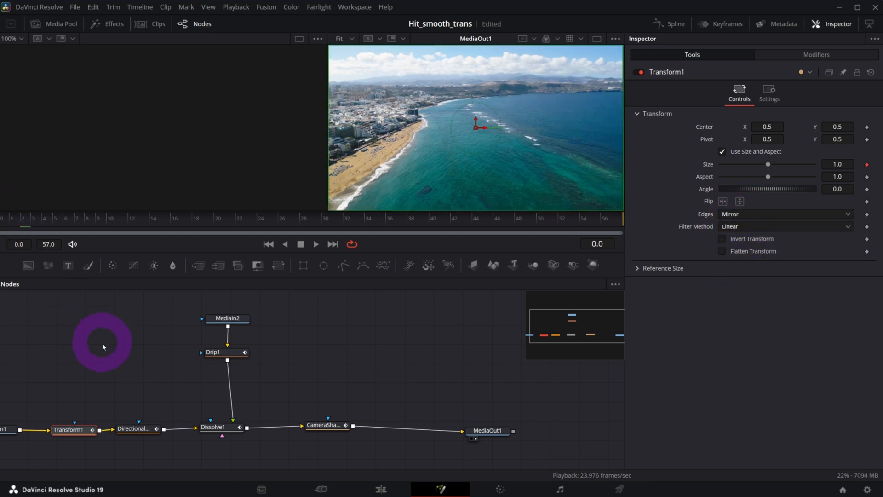
key(space)
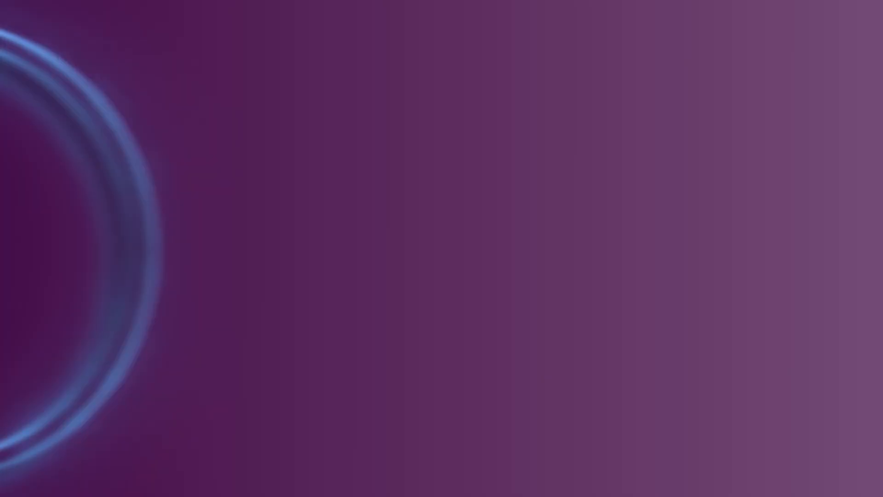